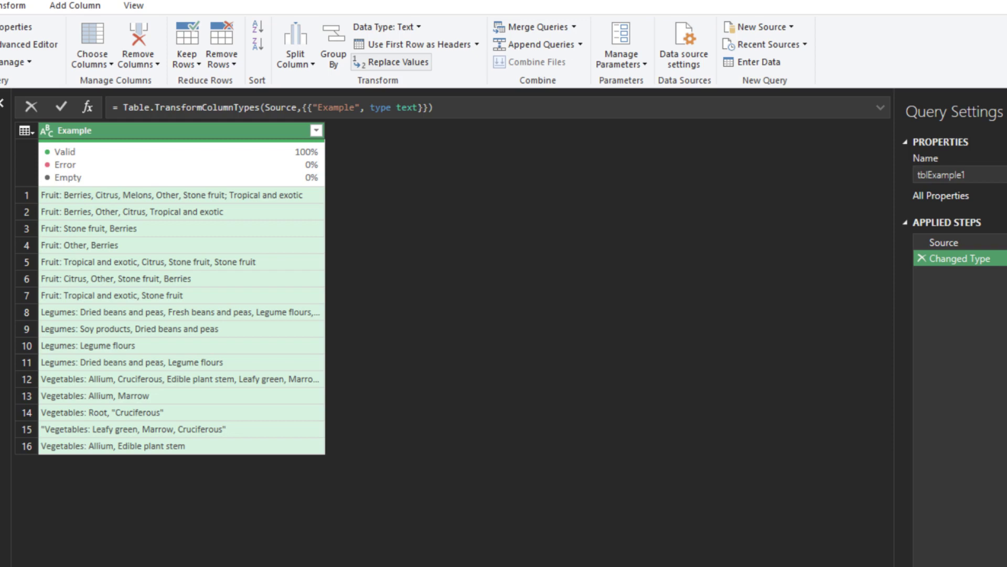
Remove all double quotation marks from the Example column and split it into columns at each colon.
left_click(391, 62)
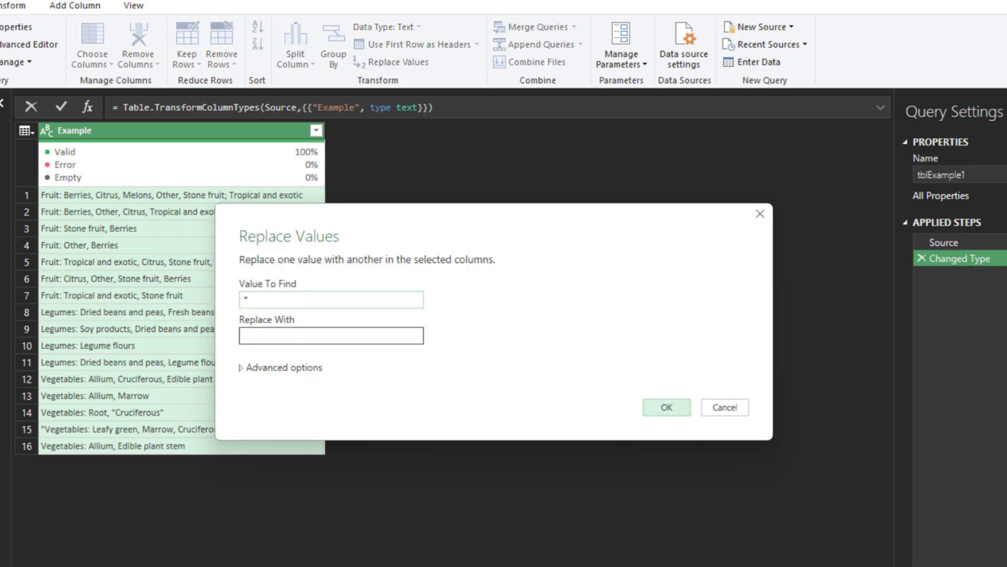
left_click(666, 407)
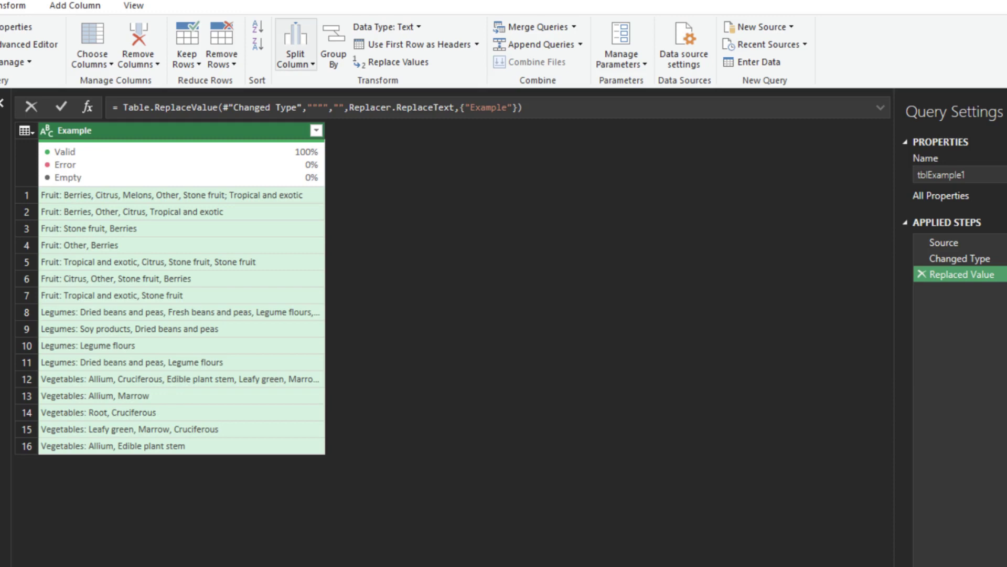
left_click(295, 59)
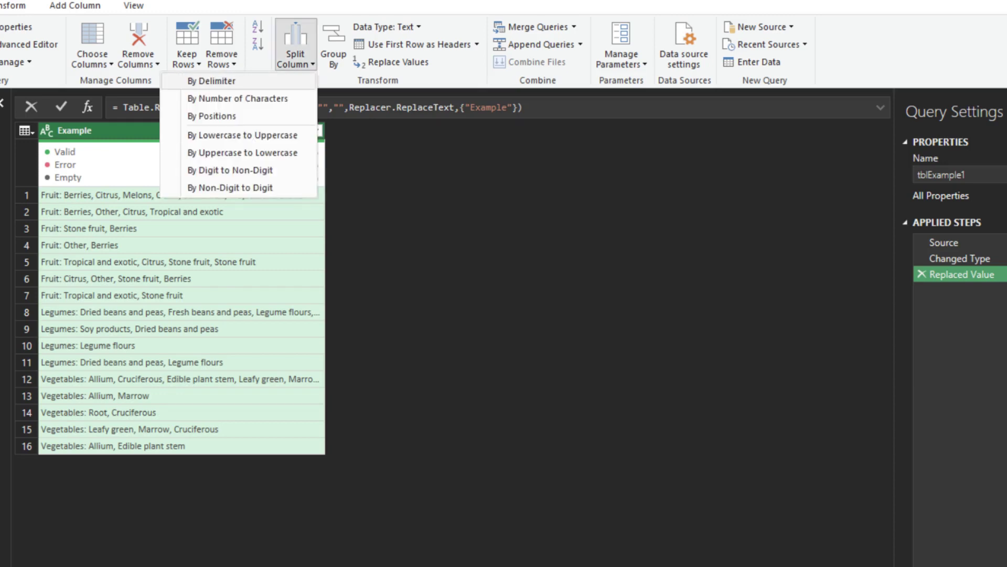
left_click(212, 81)
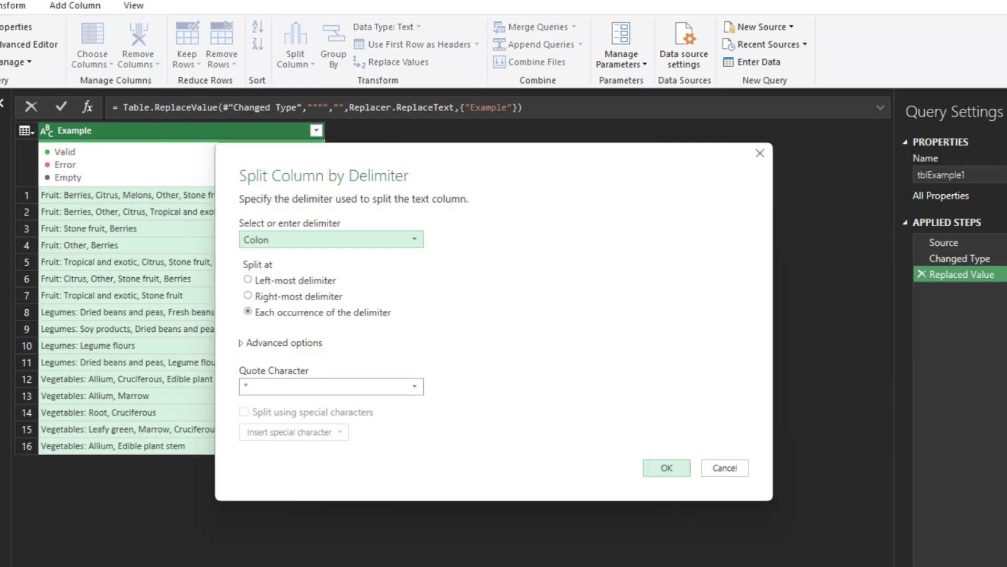
left_click(666, 467)
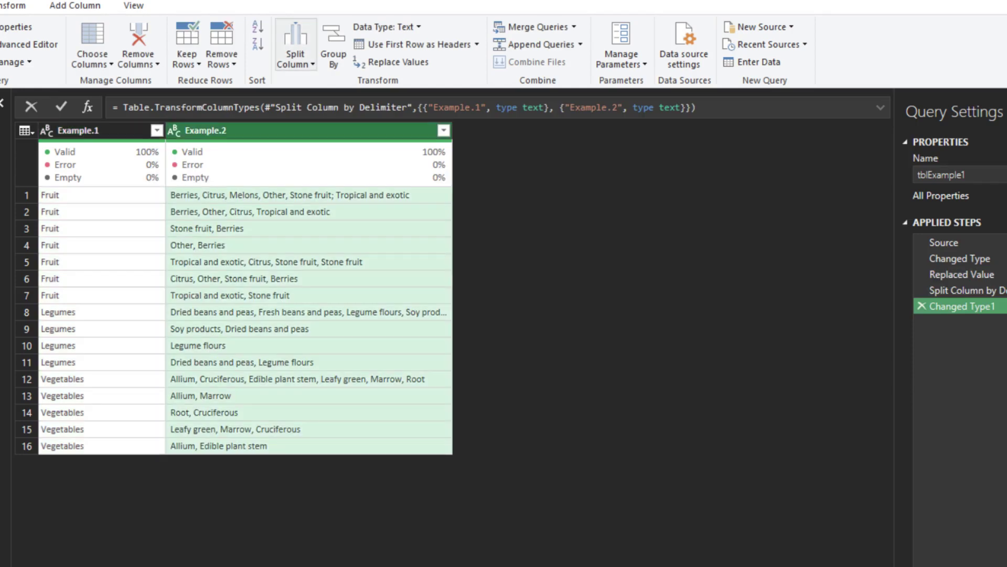
Split the Example.2 column into rows at each occurrence of the comma delimiter.
left_click(295, 59)
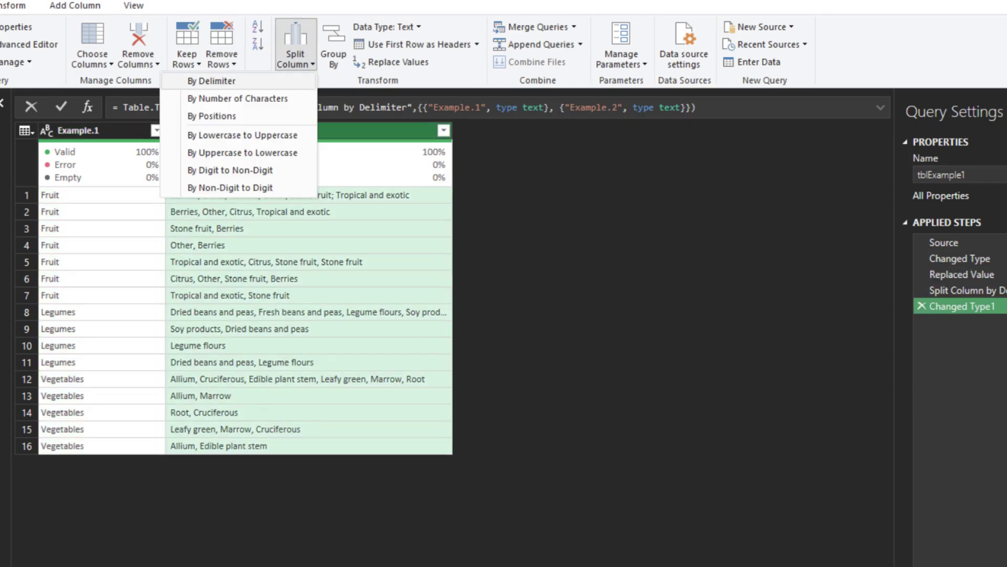
left_click(211, 81)
left_click(280, 342)
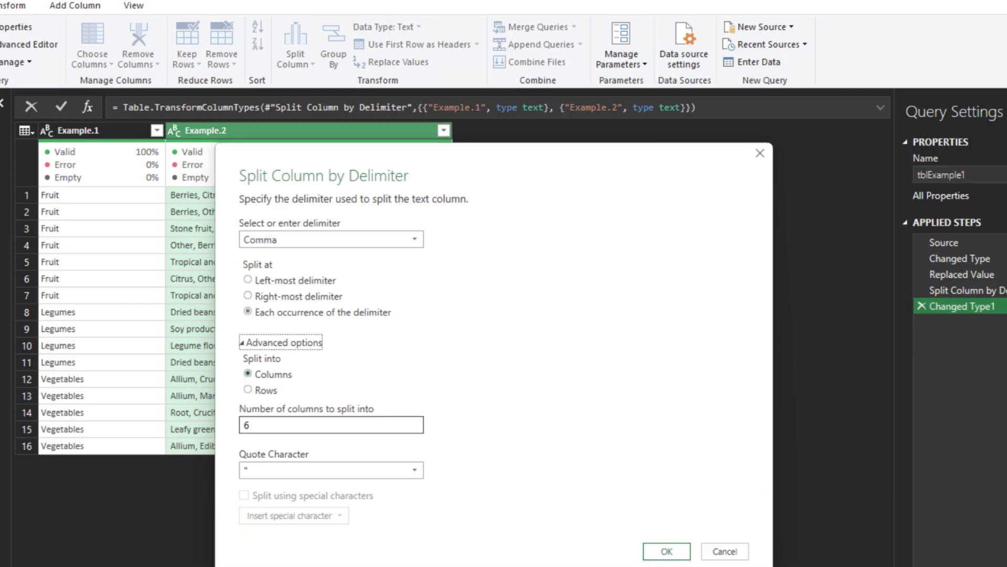
left_click(265, 390)
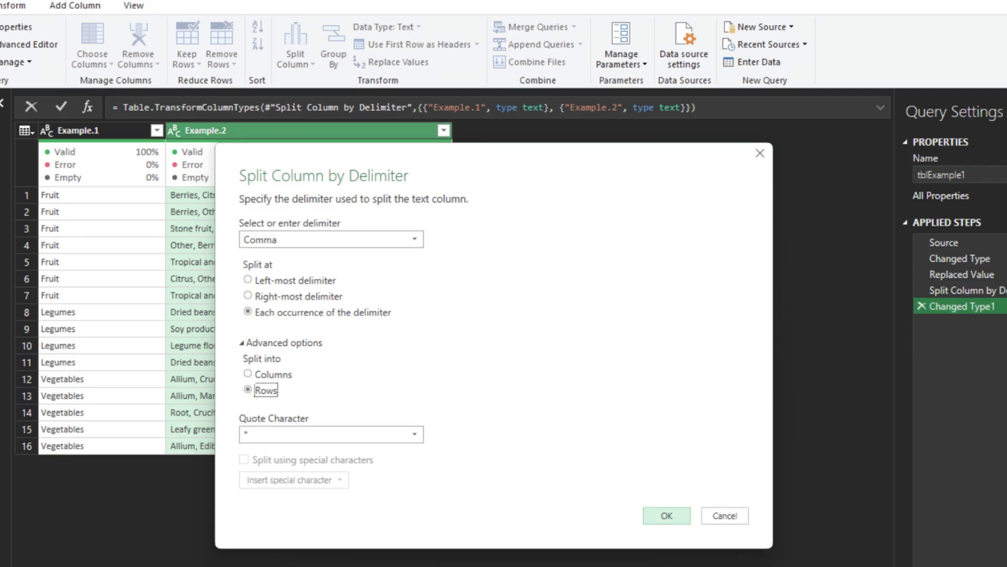
left_click(666, 515)
Split the Example.2 column into rows at each semicolon to separate entries such as "Stone fruit; Tropical and exotic".
left_click(230, 262)
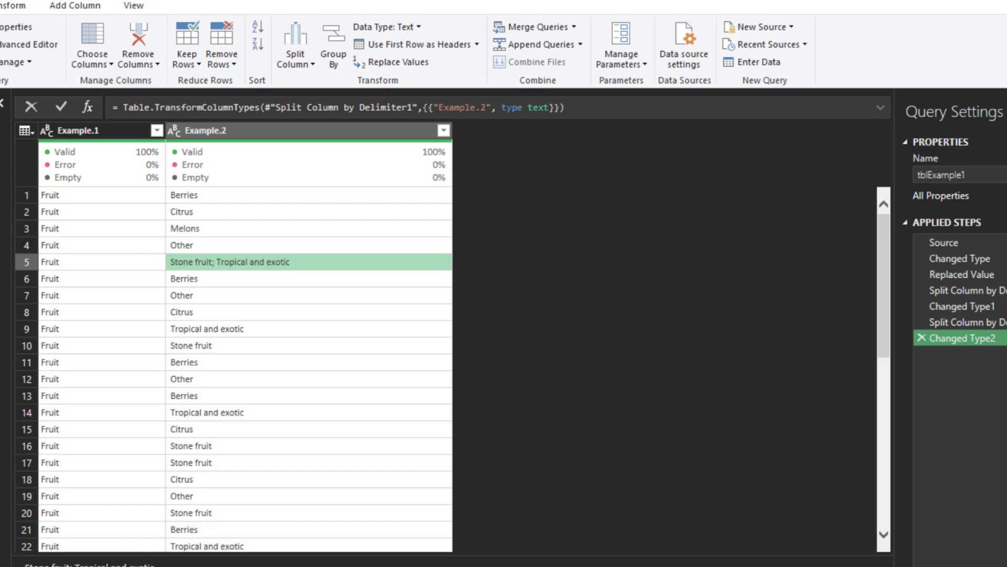
left_click(295, 50)
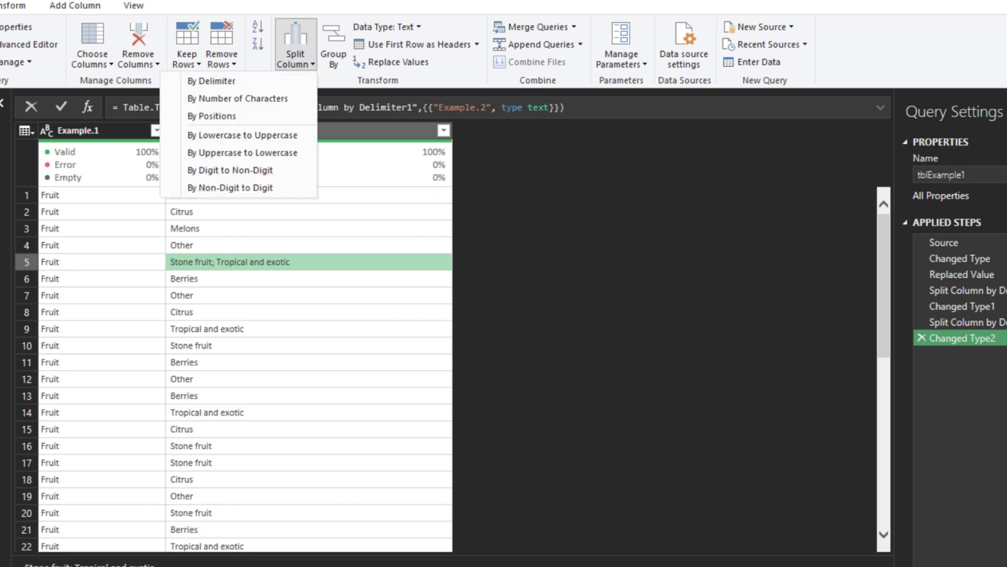
left_click(211, 81)
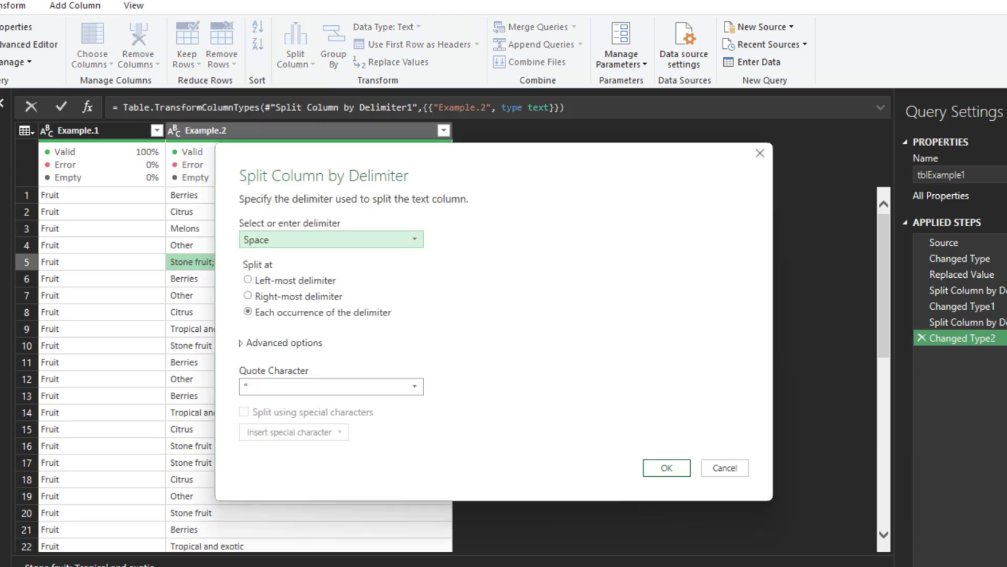
left_click(330, 240)
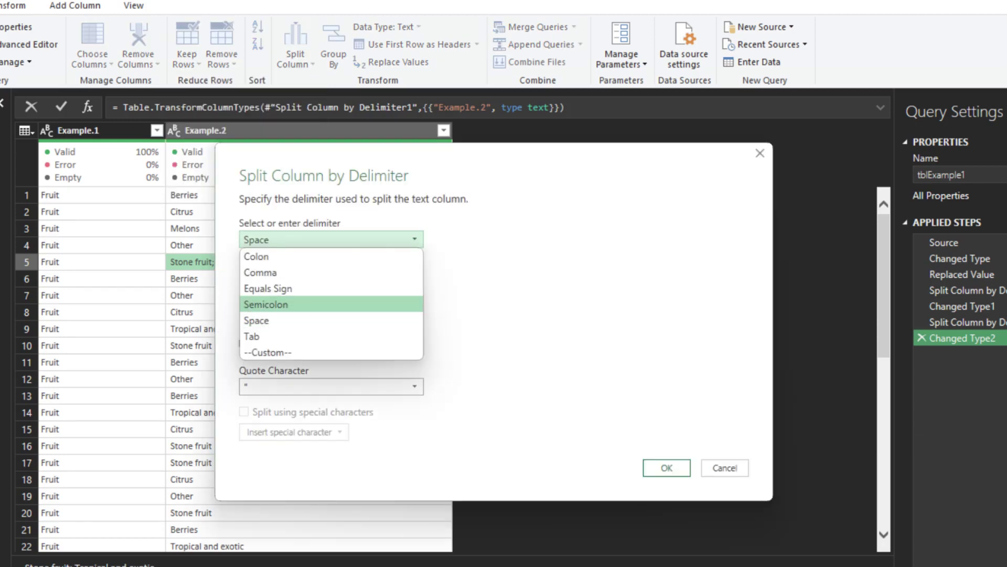
left_click(266, 302)
left_click(280, 342)
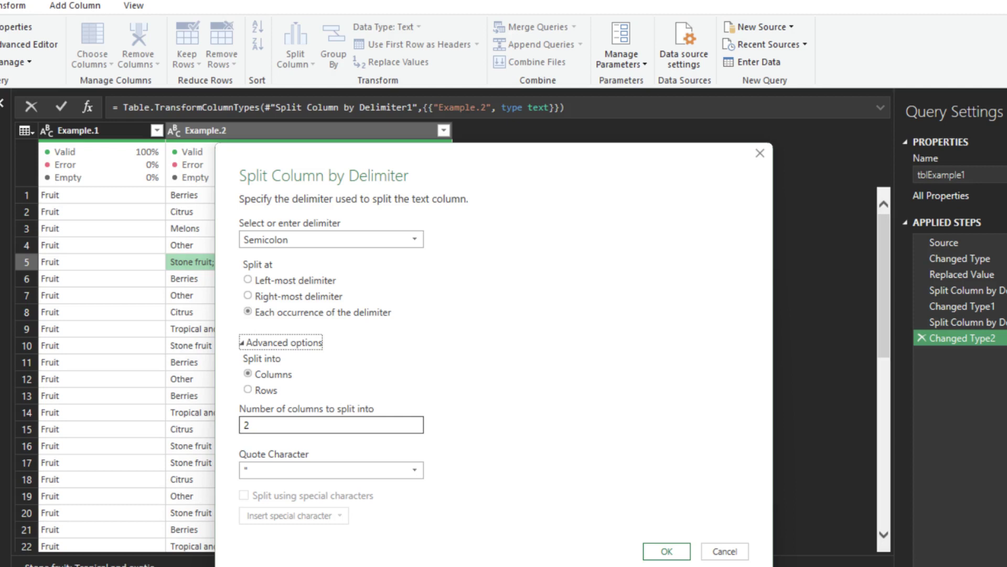
left_click(260, 390)
key("Return")
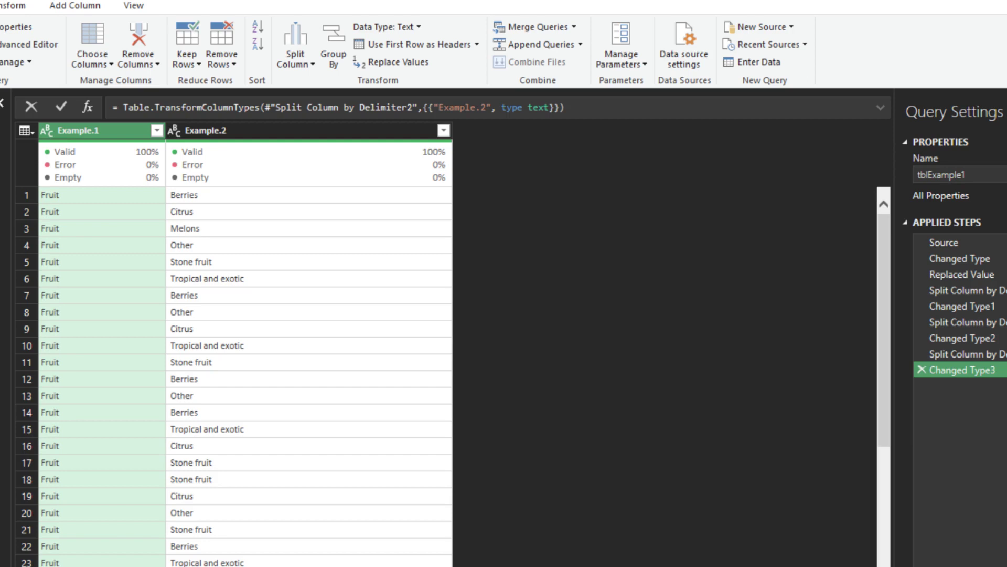
Examine the Splitter.SplitTextByDelimiter part of the formula in the semicolon split's applied step.
left_click(968, 354)
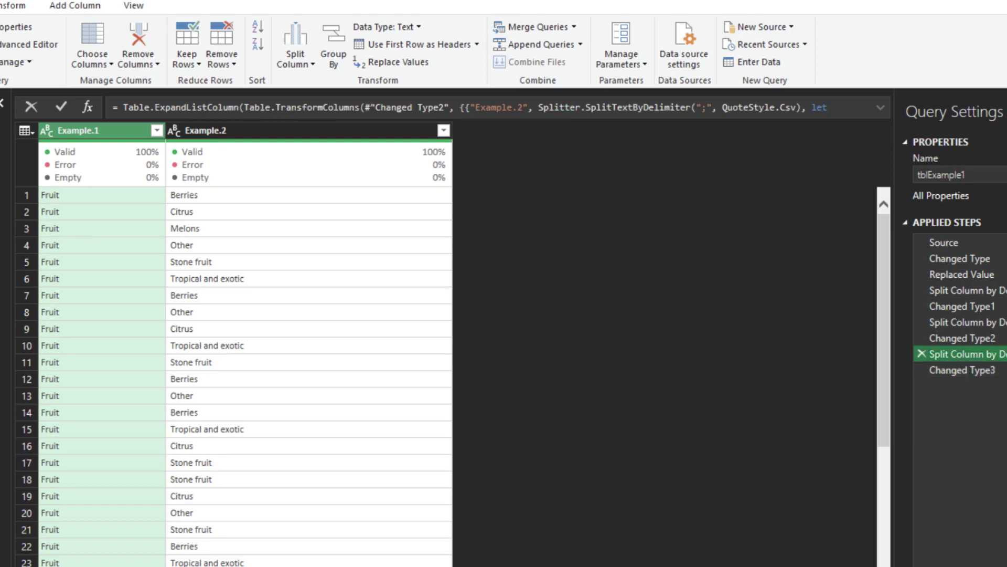
left_click_drag(538, 107, 801, 107)
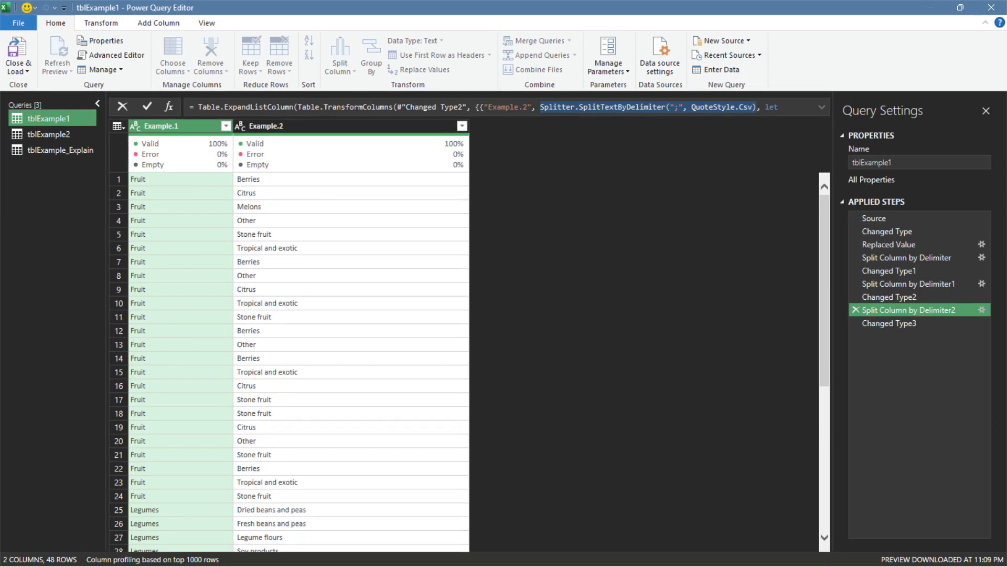
In the tblExample_Explain query, add a custom column named Text.Split_SplitAny with the formula Text.Split([Example], ",").
left_click(60, 150)
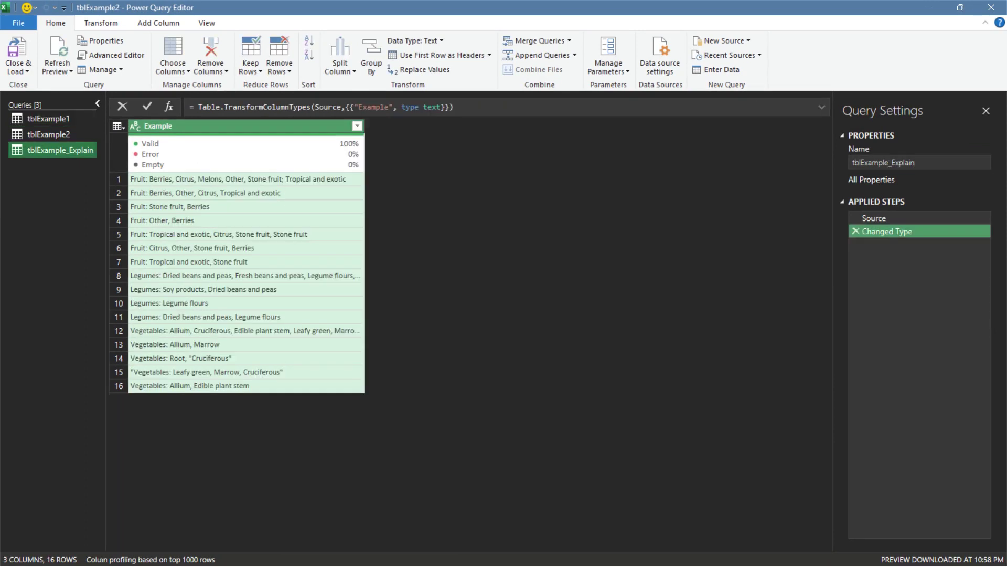
left_click(158, 23)
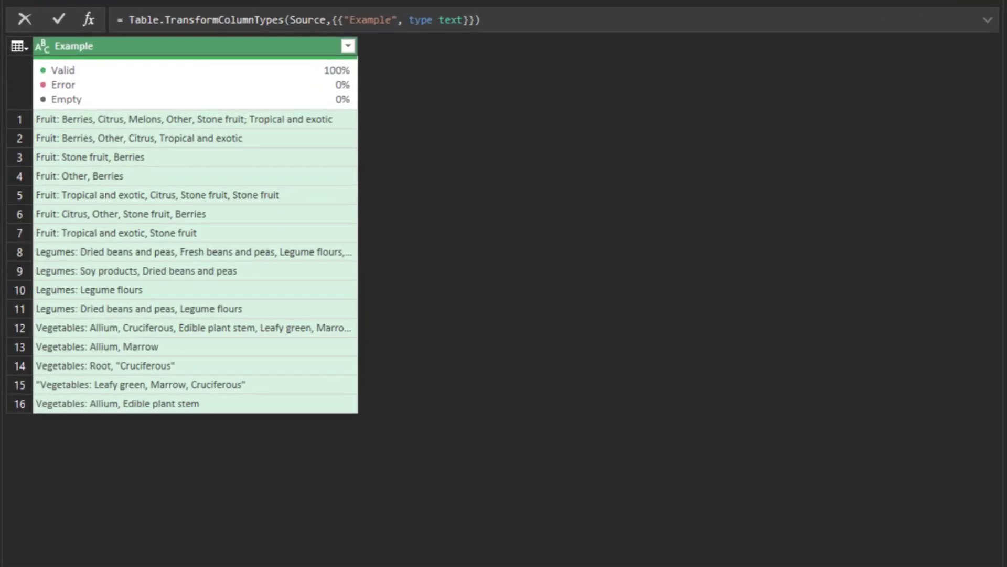
type("Text.Split_SplitAny")
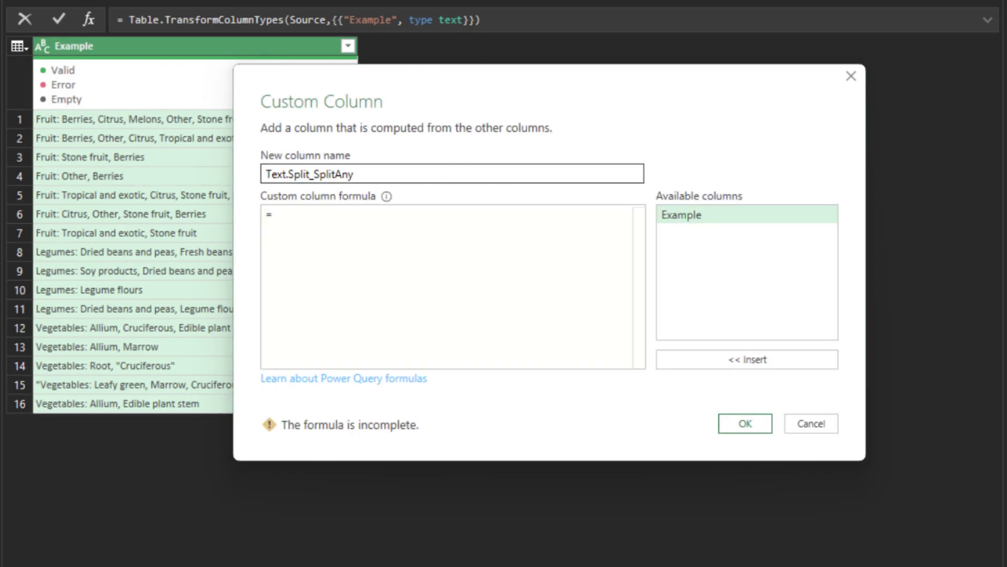
key("Tab")
type("Text.Split(")
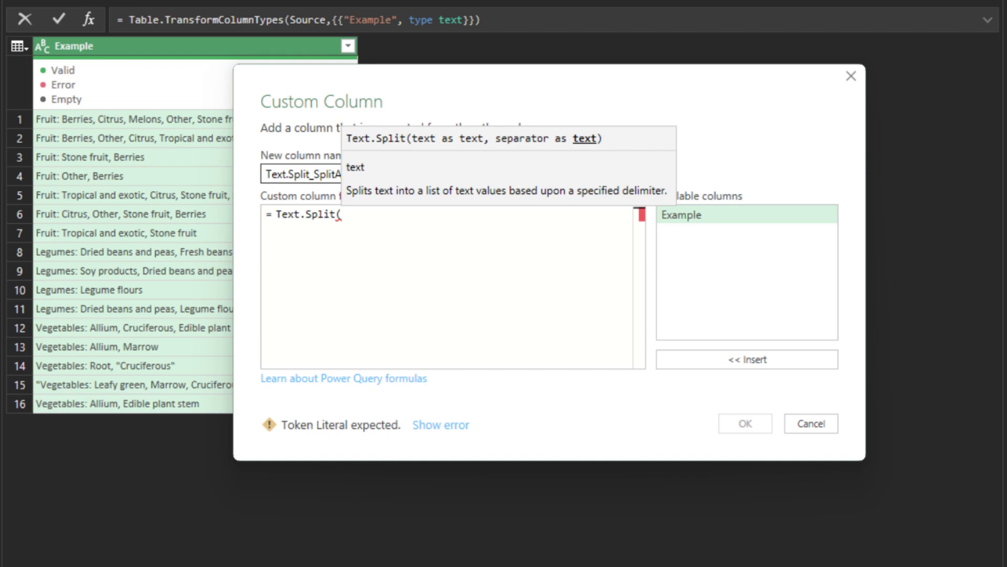
type("[Example]")
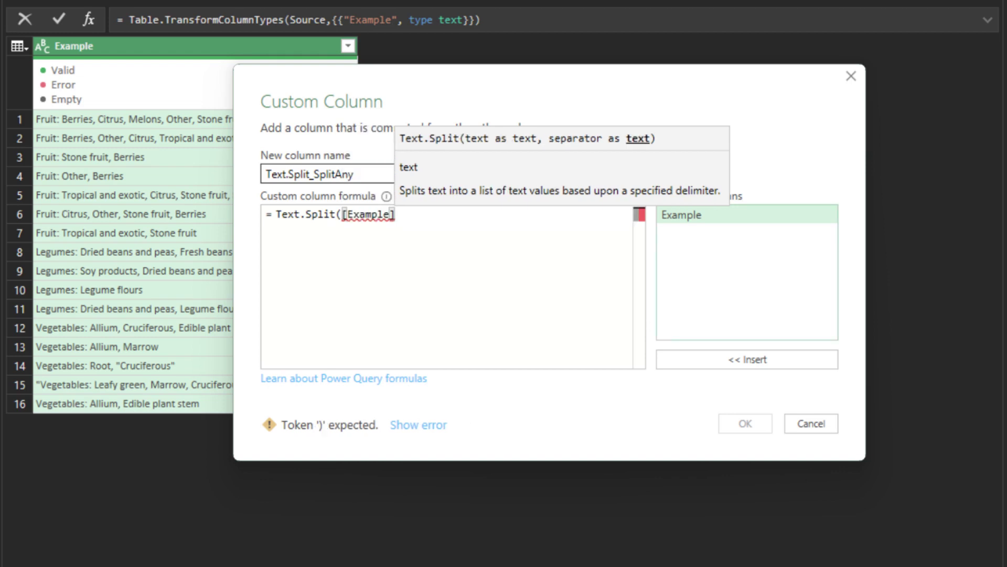
type(",")
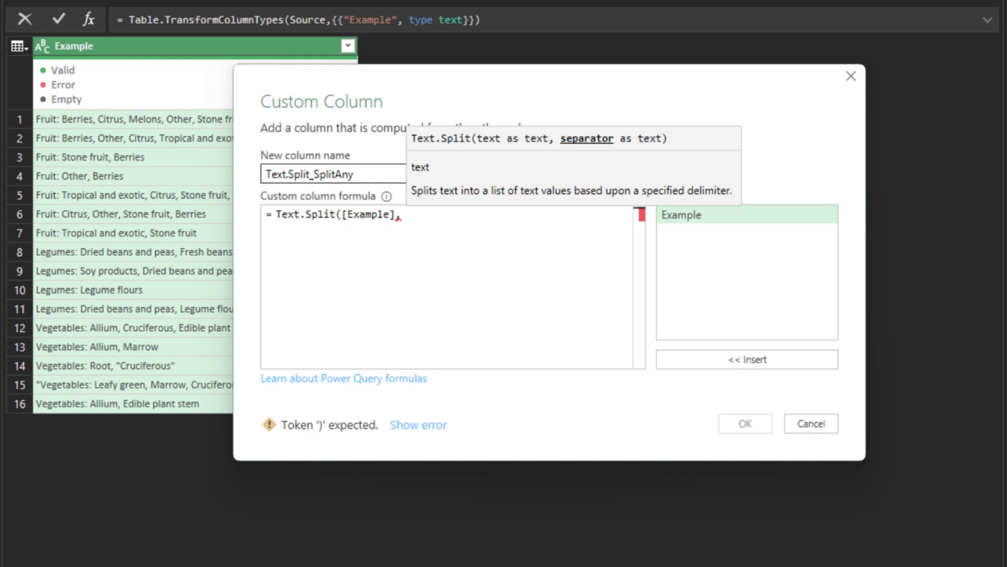
type(" \",\"")
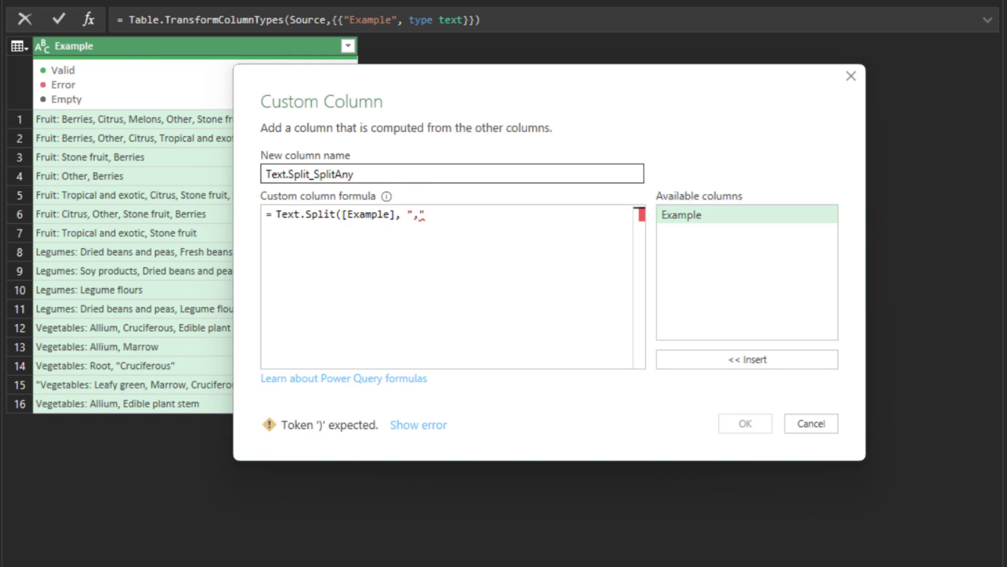
type(")")
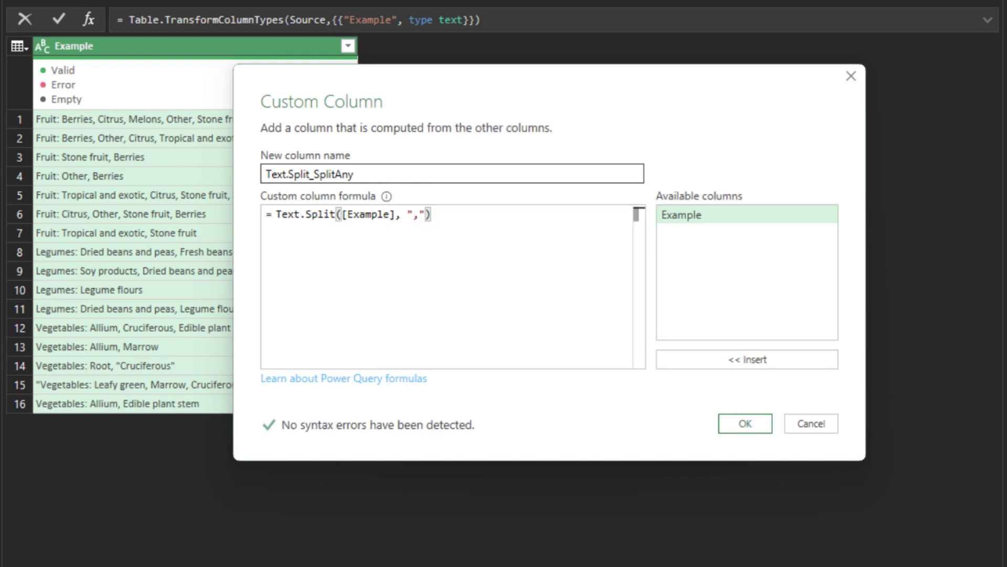
left_click(744, 423)
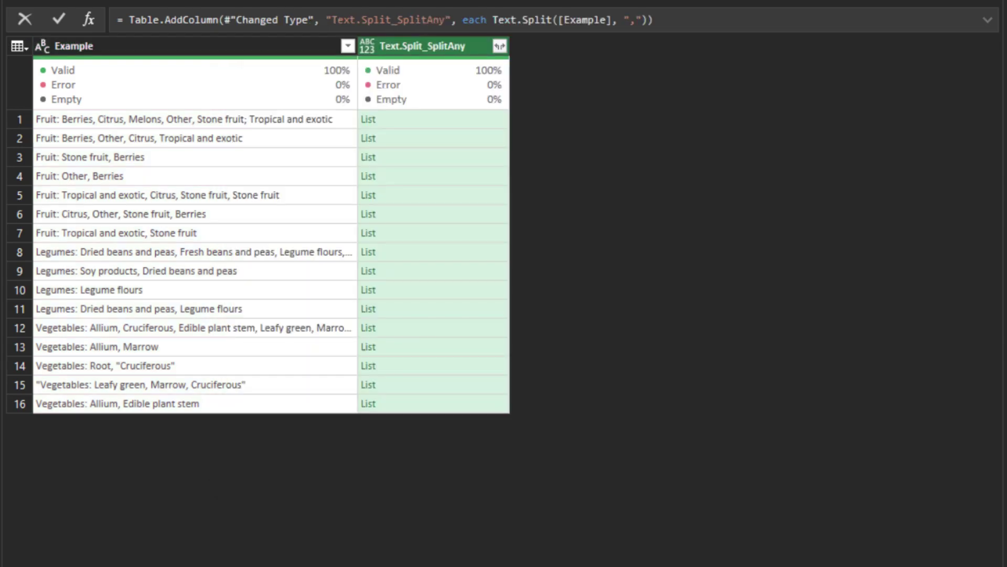
Preview the first row's list and change the column's formula to Text.SplitAny([Example], ",;: ").
left_click(432, 119)
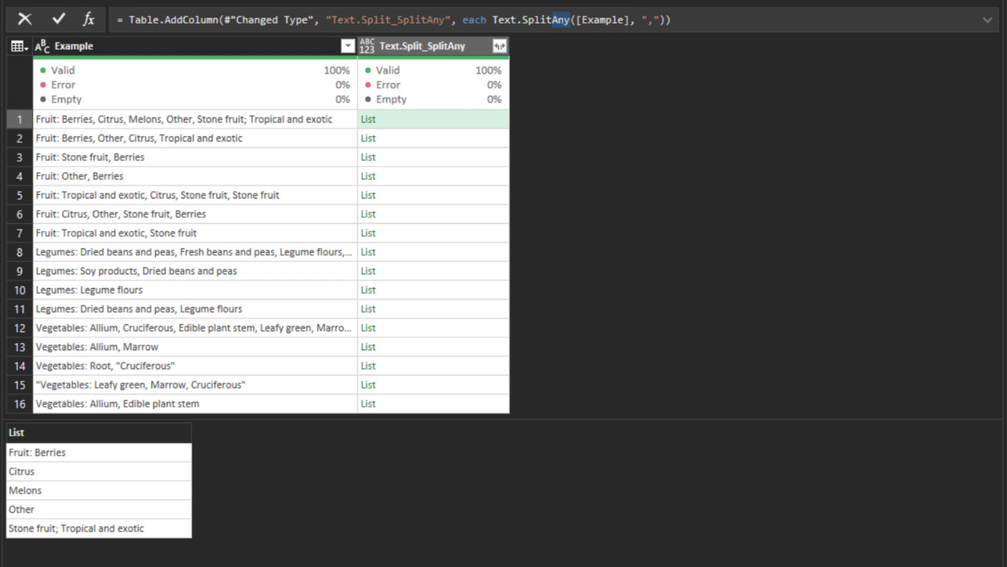
type(";:")
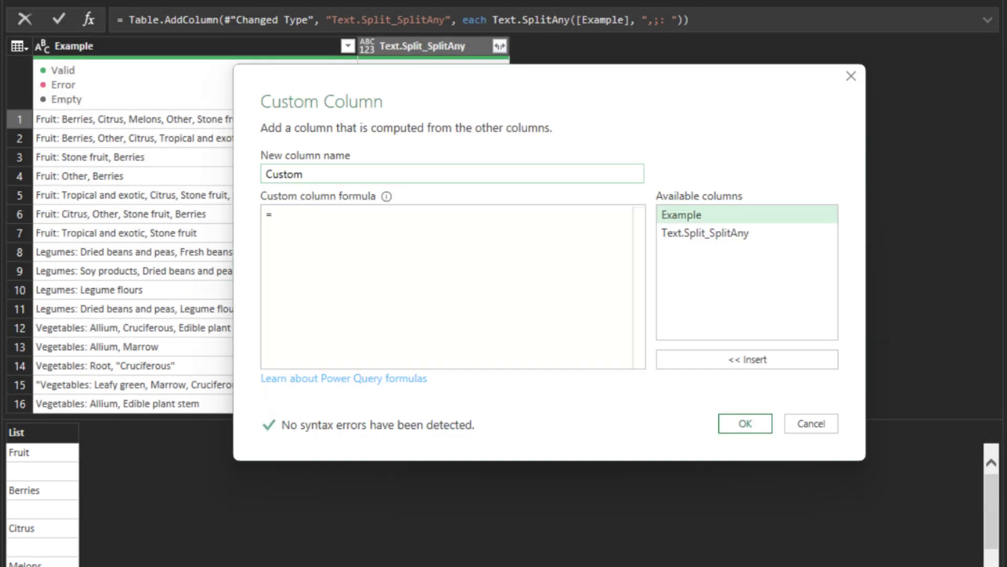
Add a custom column named Splitter with the formula Splitter.SplitTextByDelimiter(",")([Example]).
type("Splitter")
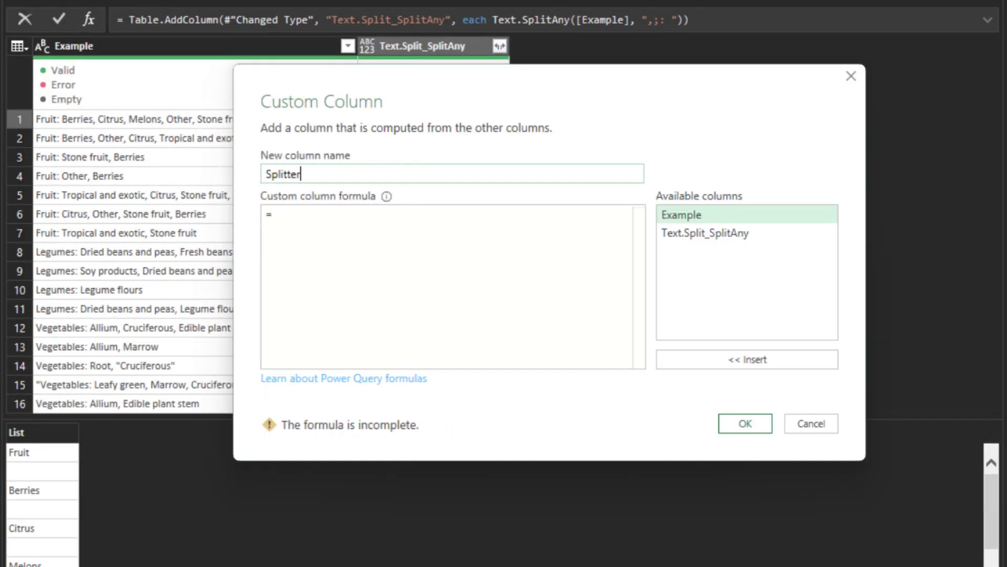
key("Tab")
type("Splitter")
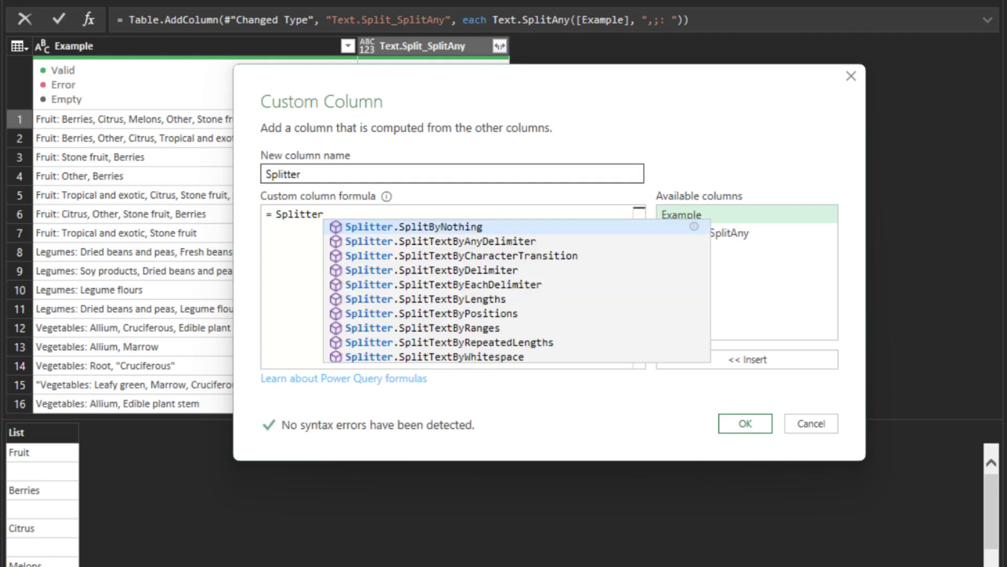
key("Down")
key("Down")
key("Down")
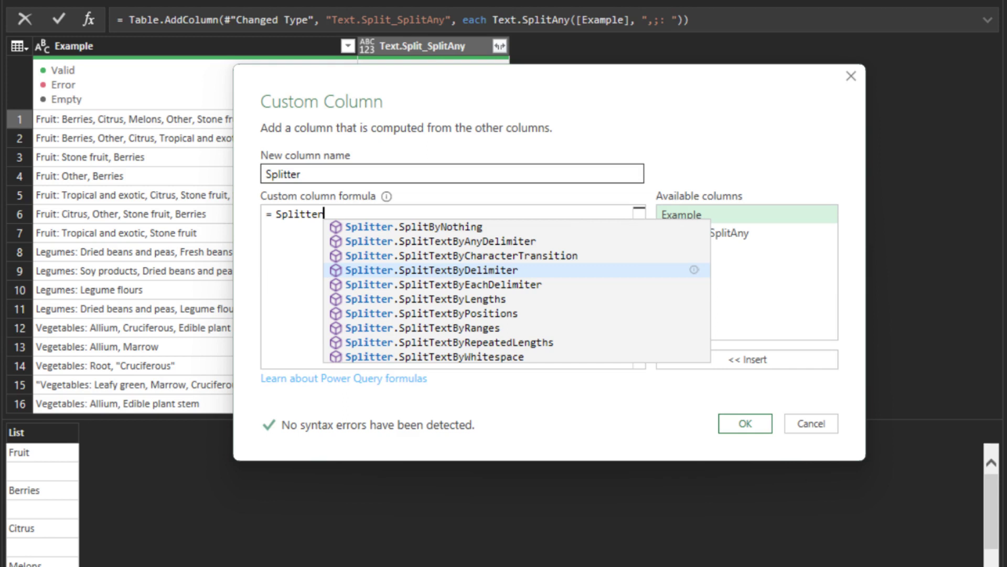
key("Tab")
type("(")
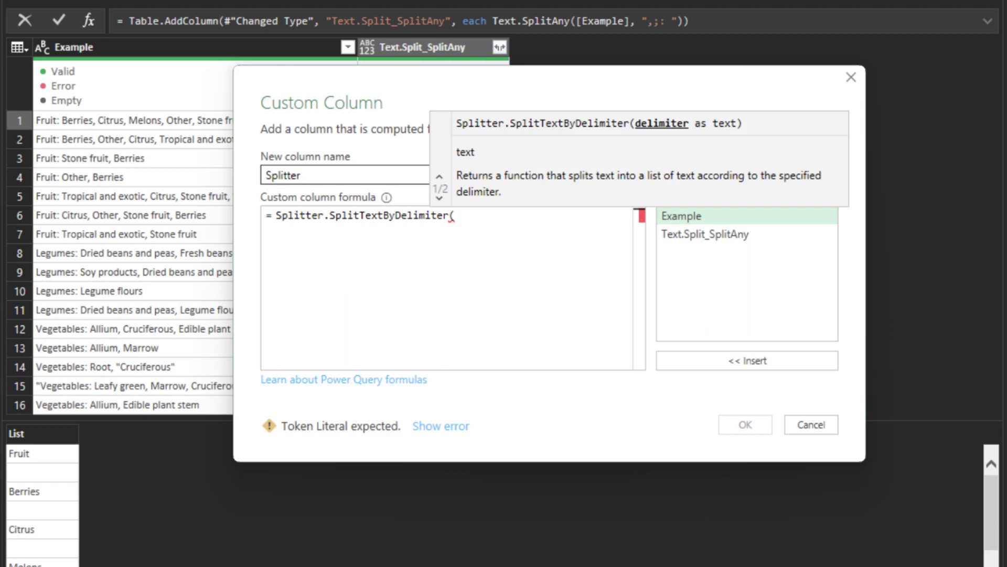
type("\",\"")
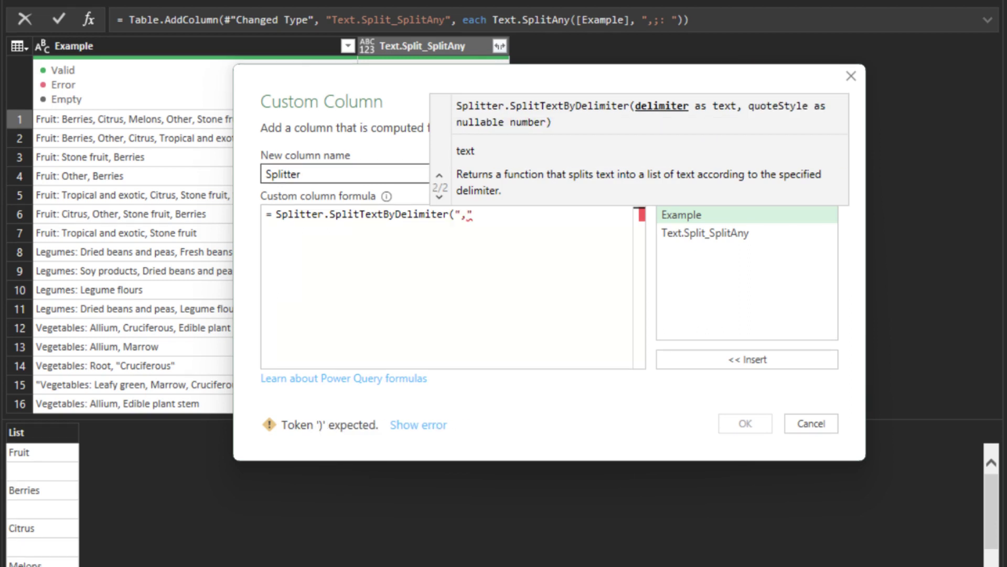
type(")")
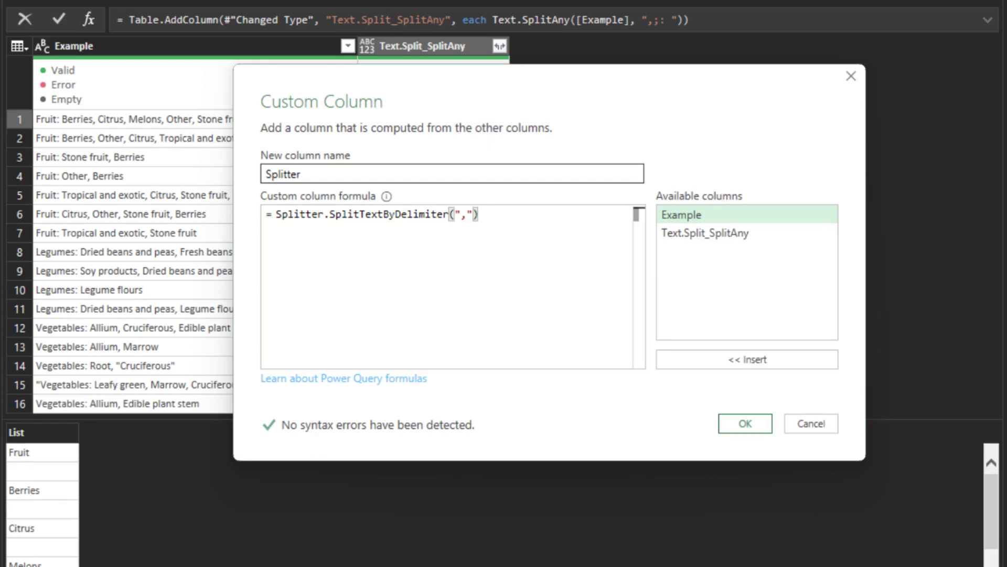
type("([Example]")
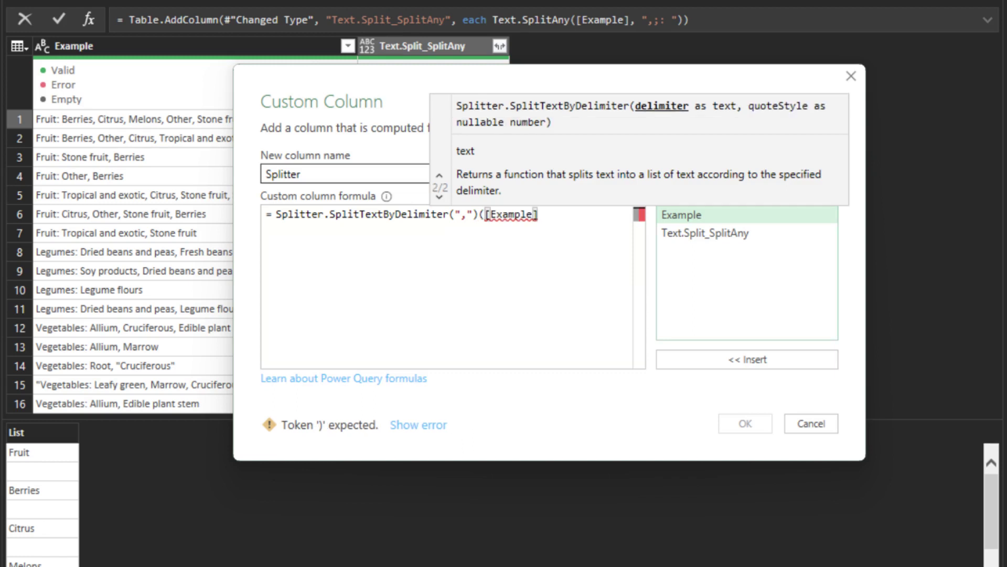
type(")")
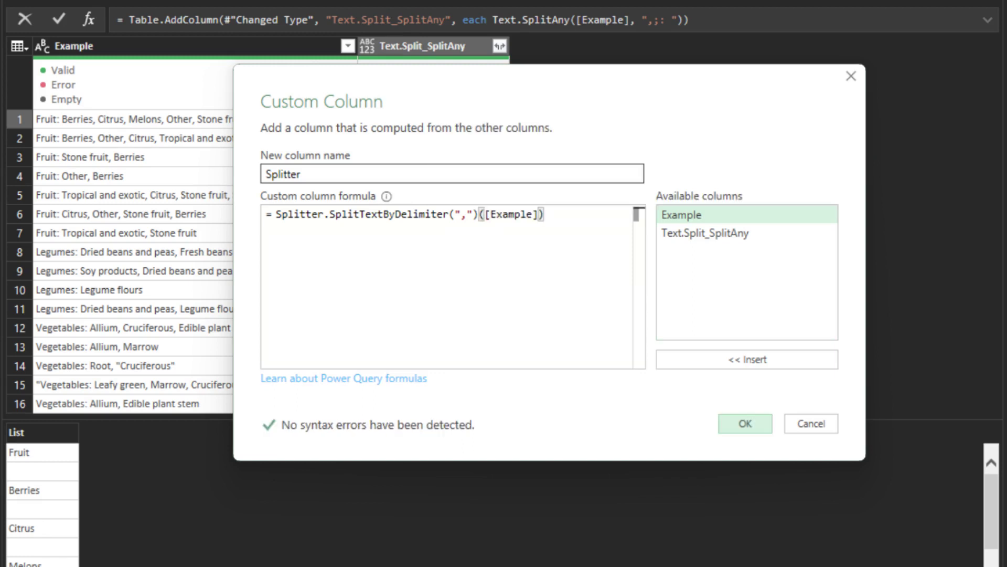
left_click(745, 423)
Preview the Splitter list in row 15 and add QuoteStyle.None as the second argument of Splitter.SplitTextByDelimiter.
left_click(580, 384)
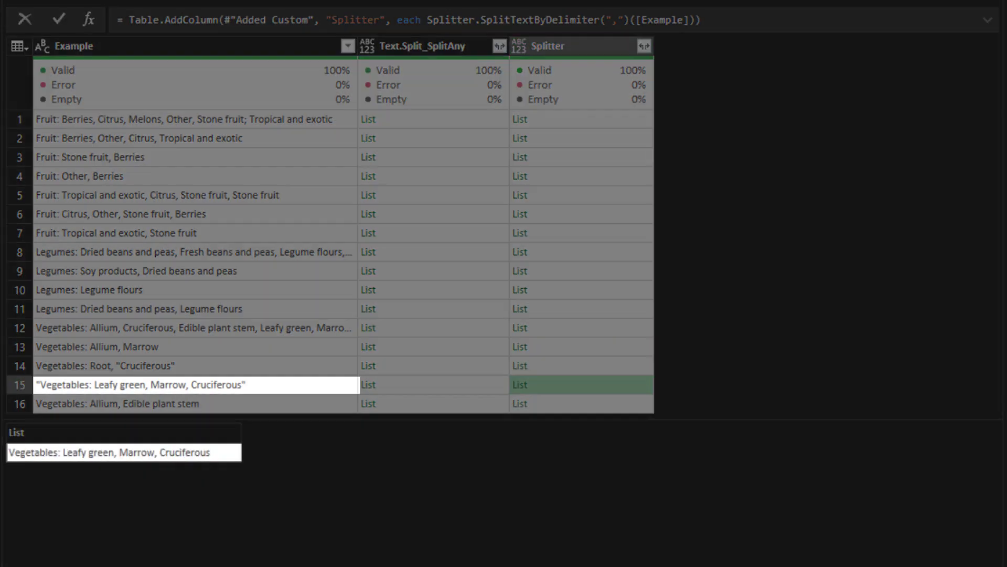
type(",")
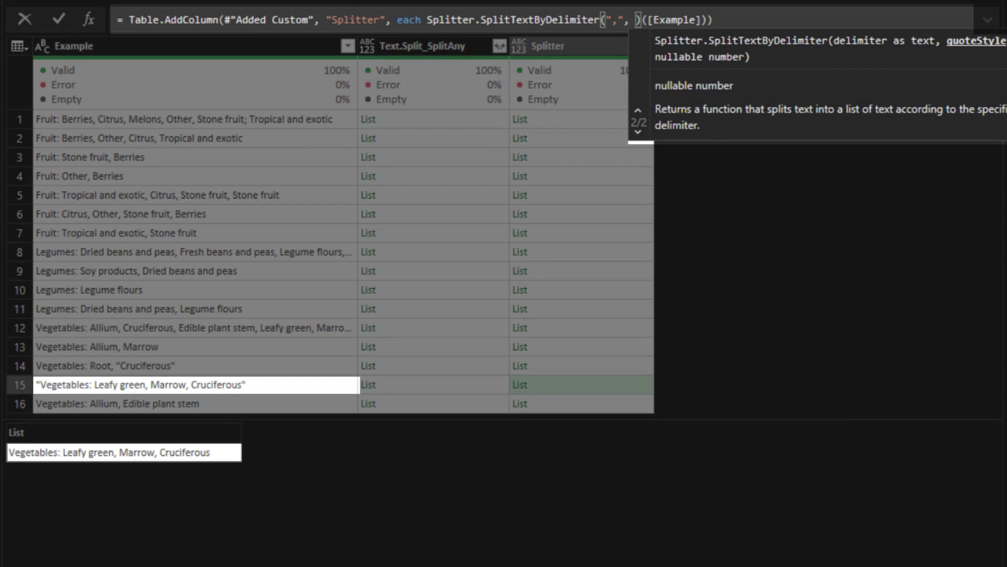
key("ctrl+z")
key("ctrl+c")
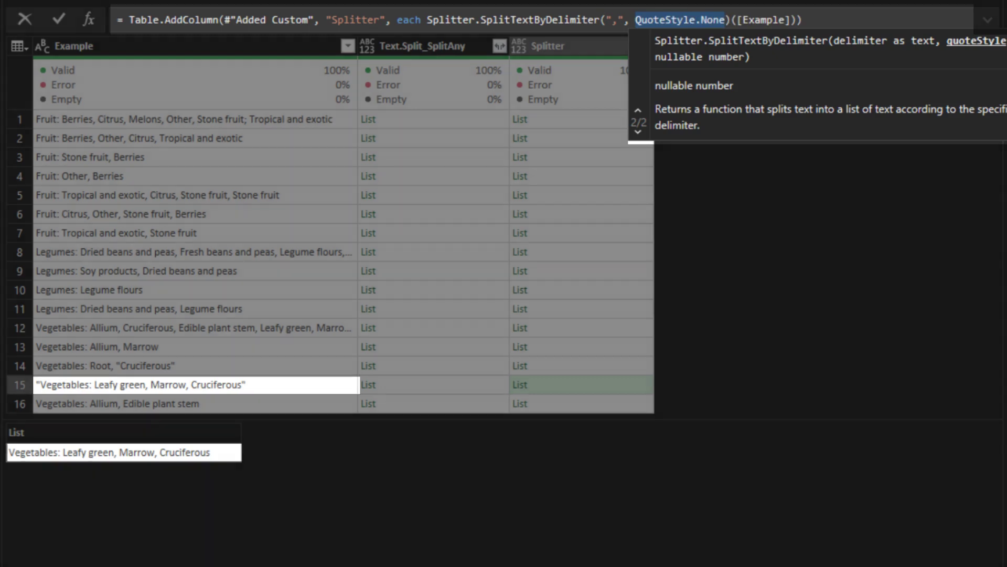
key("Return")
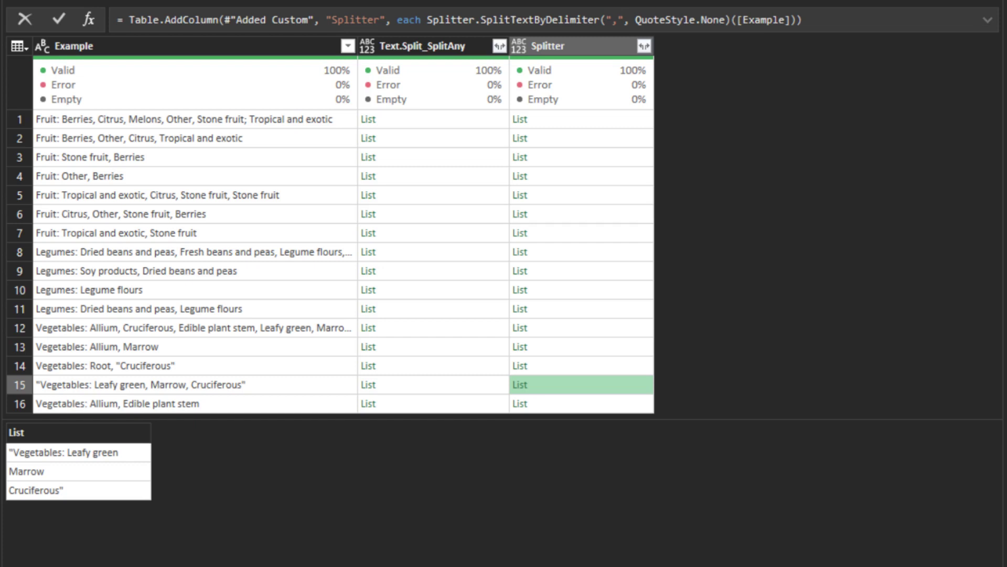
Preview the first row's Splitter list and change the function to Splitter.SplitTextByAnyDelimiter({",", ";", ": "}, QuoteStyle.None).
left_click(581, 119)
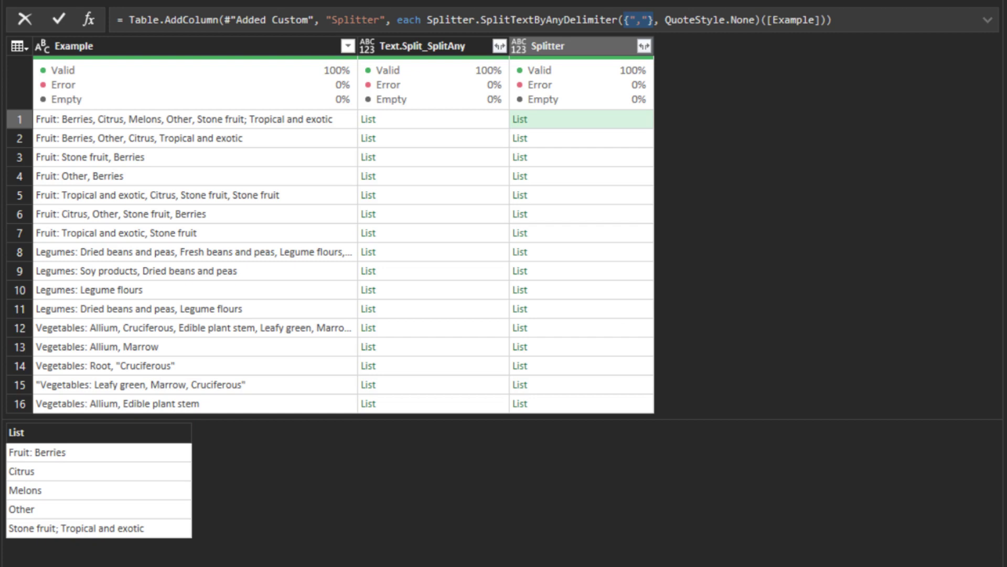
type(", \";\"")
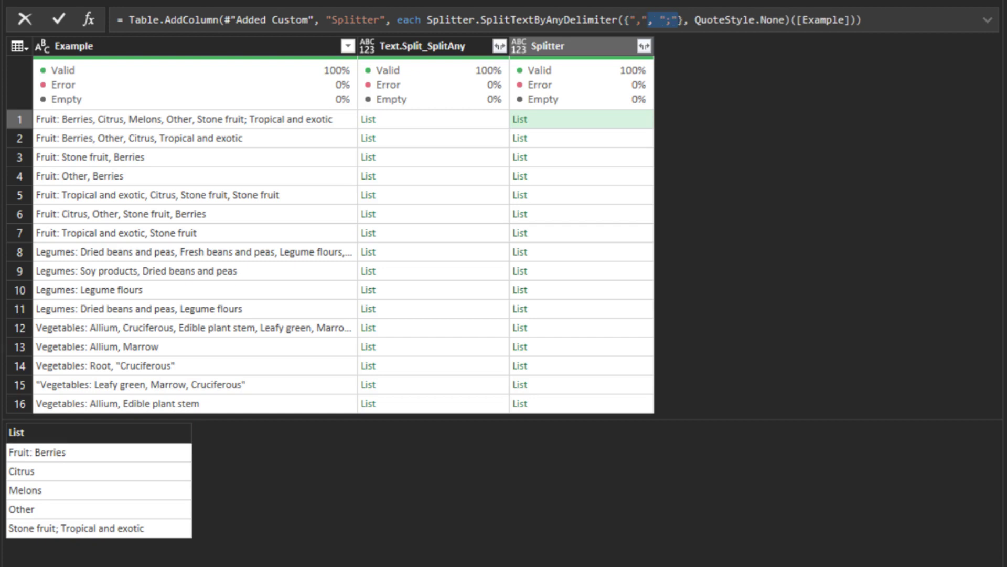
type(", \": \"")
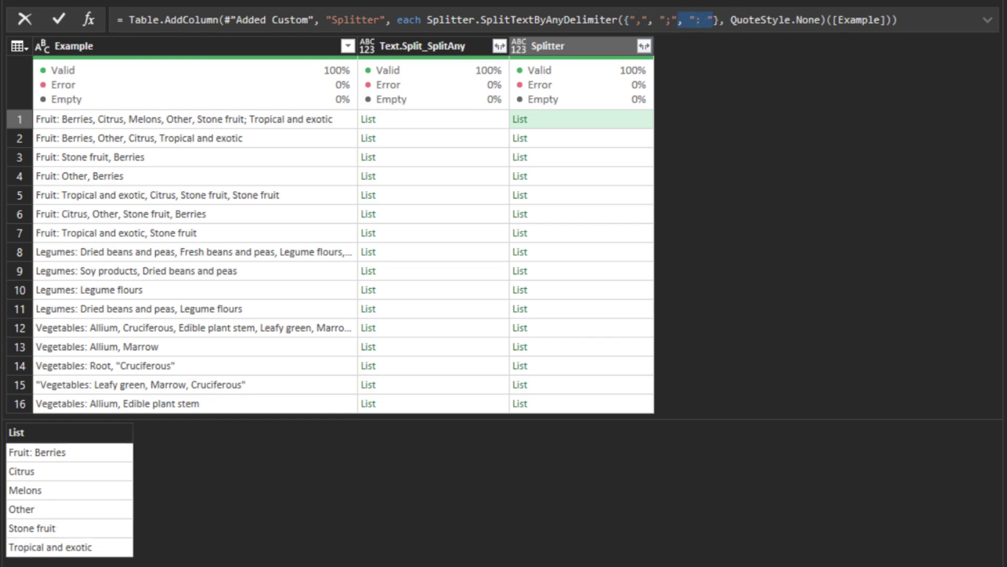
key("Return")
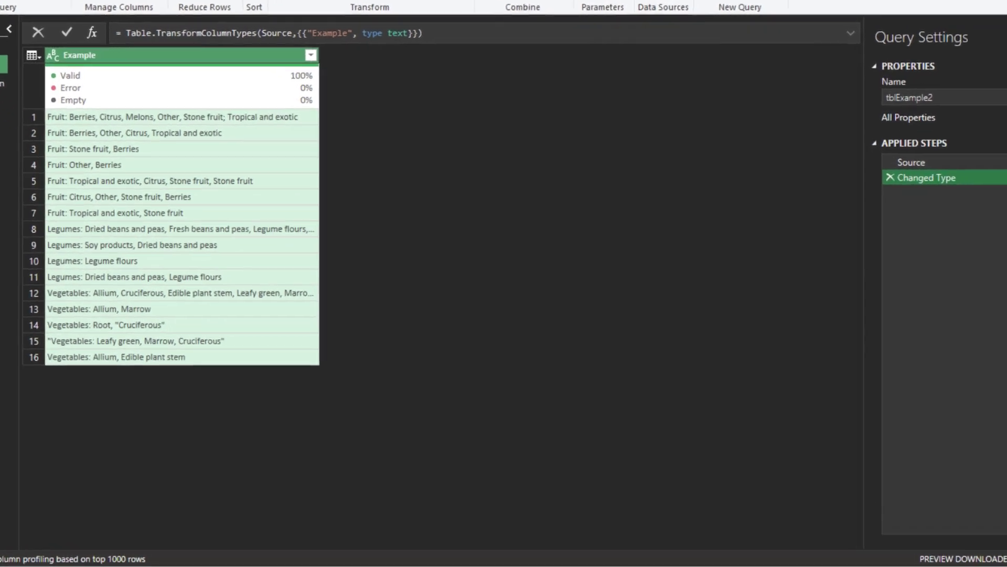
In the tblExample2 query, add a step named TableToList with the formula Table.ToList(#"Changed Type").
left_click(73, 14)
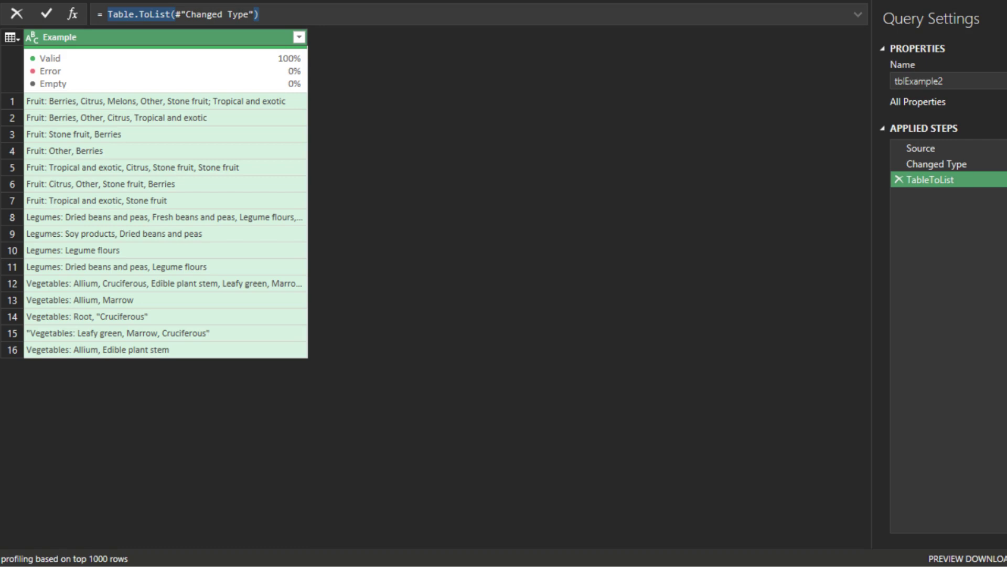
key("Return")
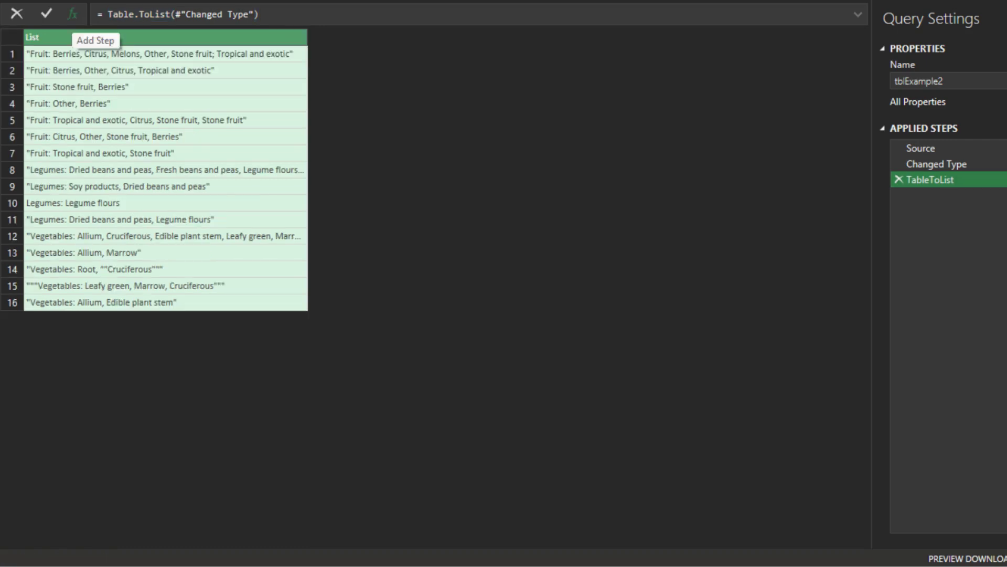
Add a SplitByDelimiters step that transforms TableToList with each Splitter.SplitTextByAnyDelimiter({": ", ", ", "; "}, QuoteStyle.None).
left_click(73, 14)
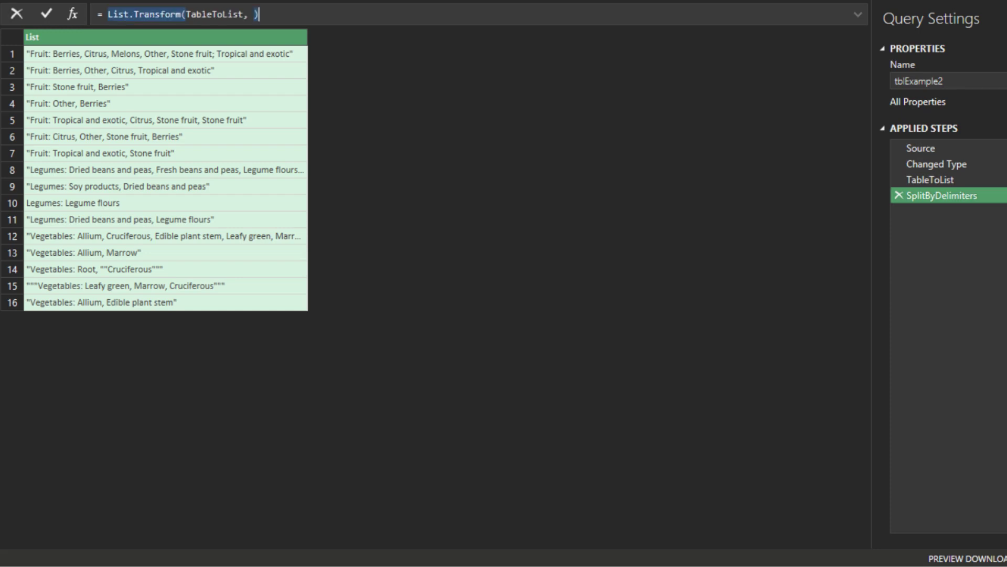
type("each Splitter.SplitTextByAnyDelimiter(")
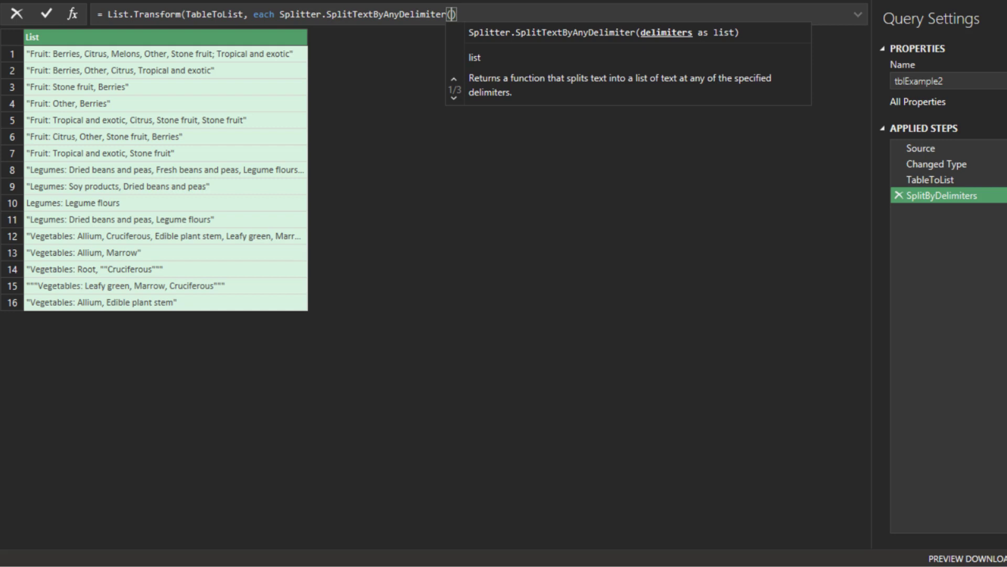
type("{")
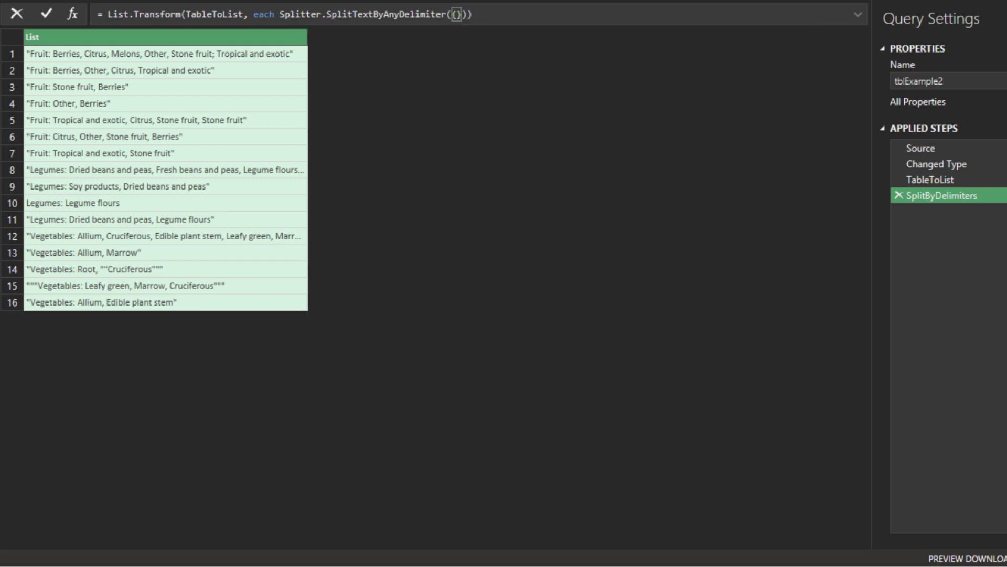
type("\": \", \", \", \"; \"")
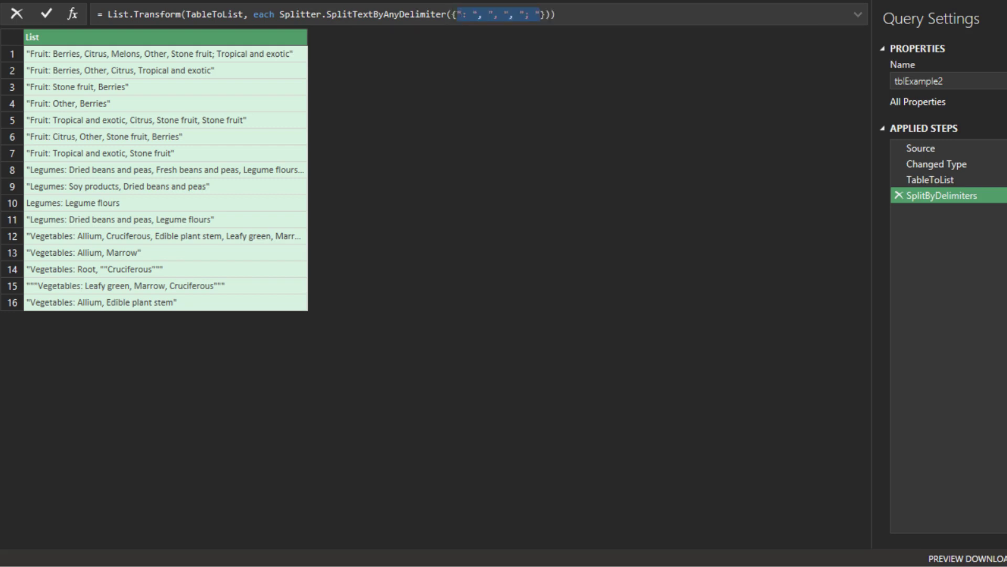
key("Right")
type(",")
key("ctrl+v")
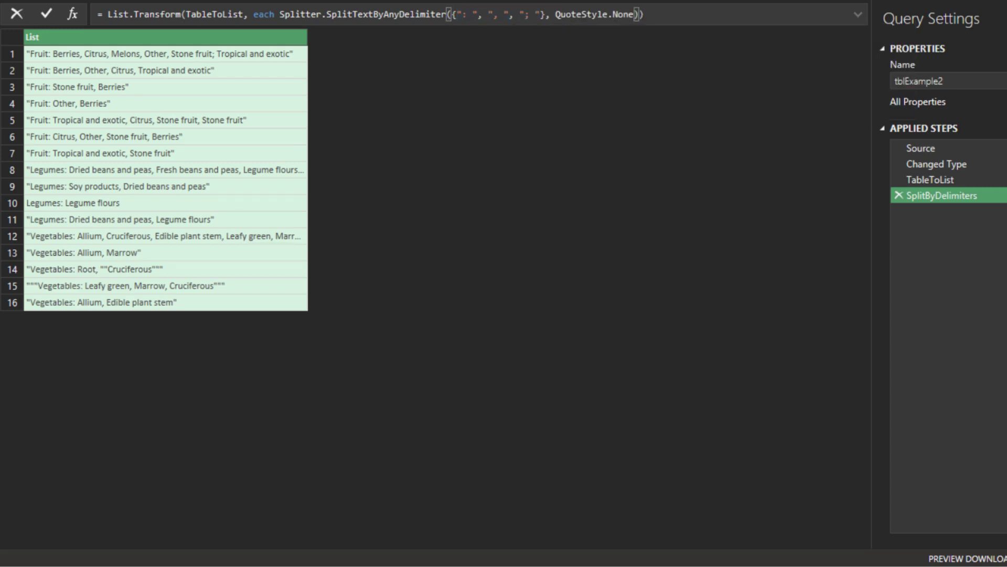
Invoke the splitter on Text.Replace(_, """", "") to strip the quotes, and preview the lists in rows 1 and 15.
type("()")
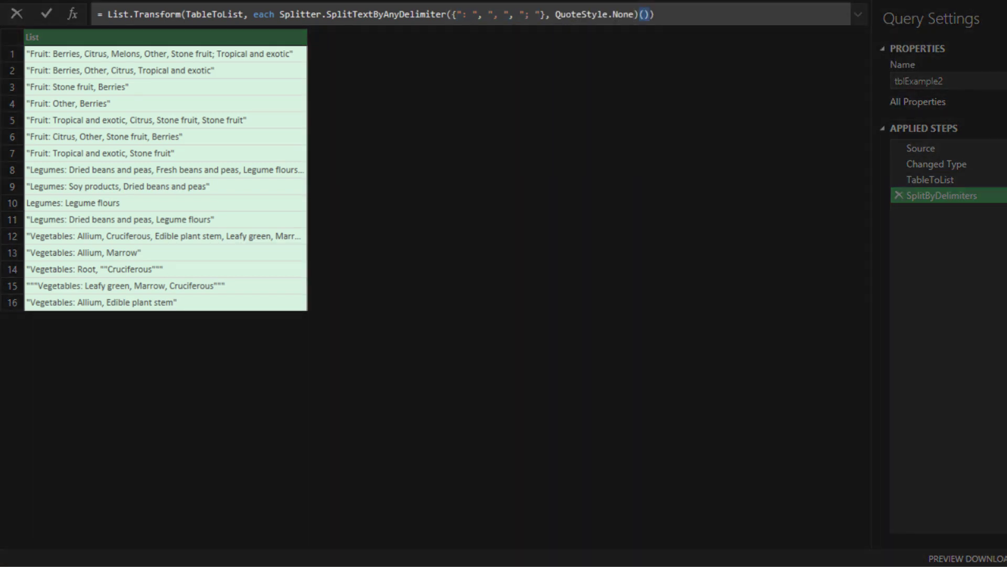
type("Text.Replace(")
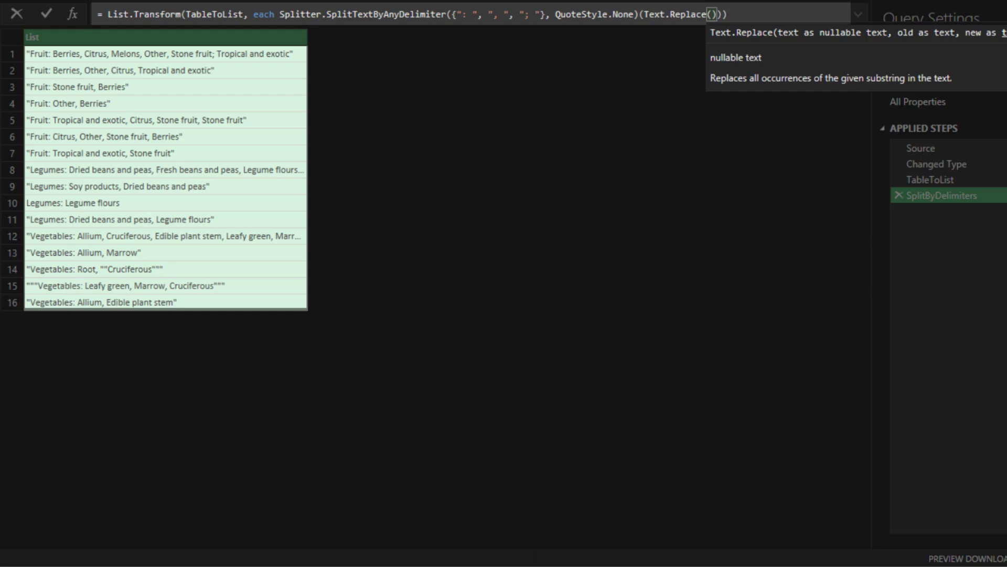
type("_, ")
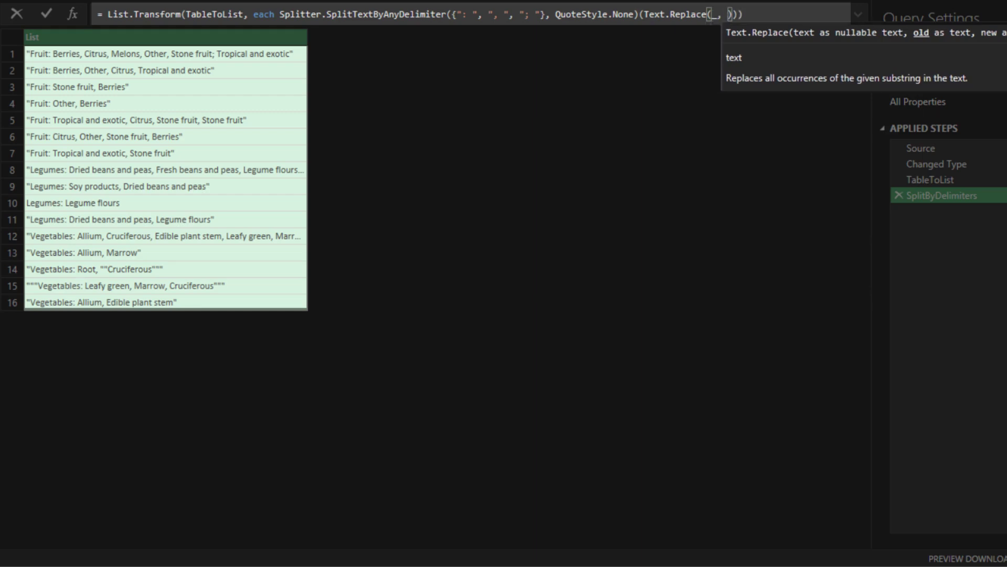
type("\"\"\"\"")
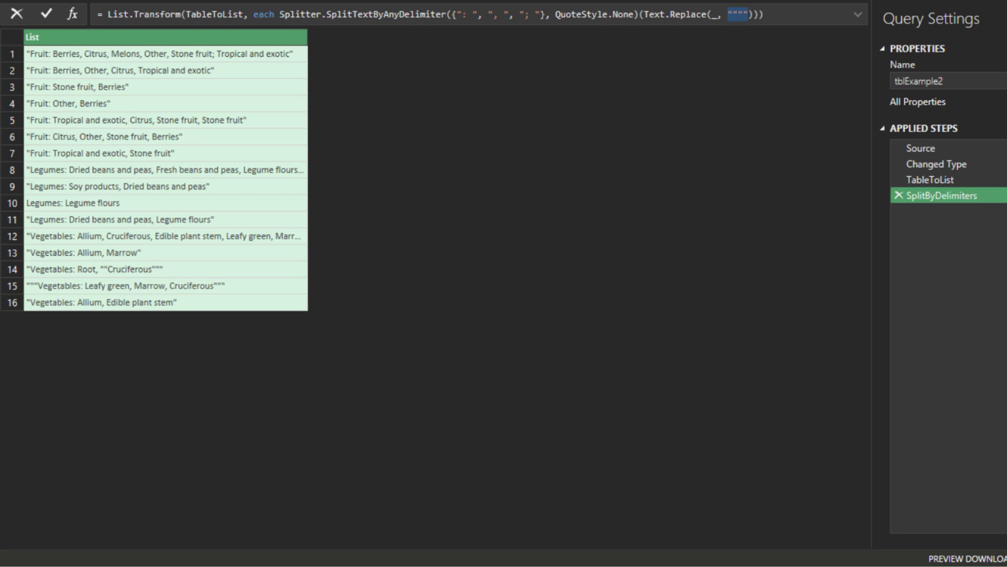
type(", \"\"")
key("Return")
left_click(165, 53)
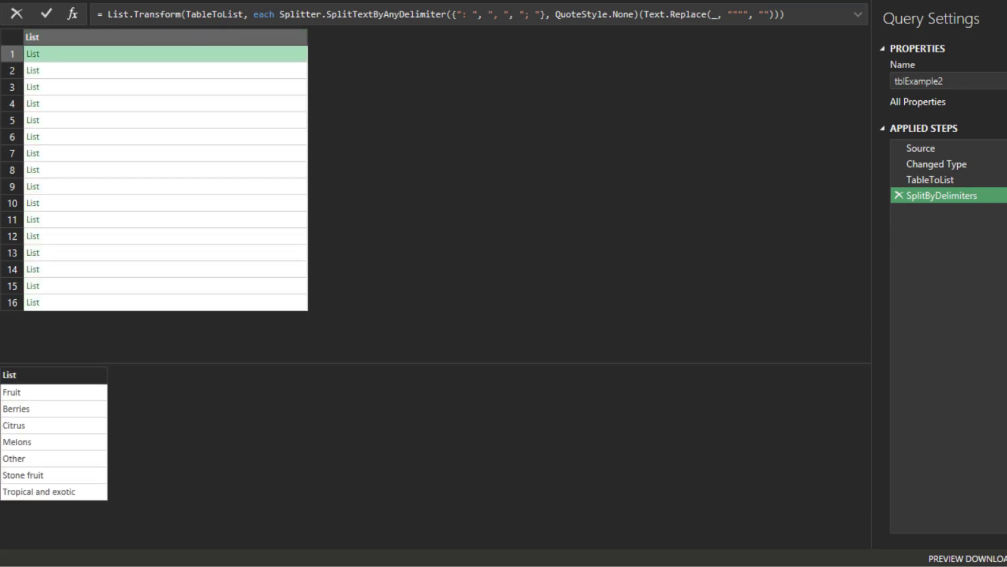
left_click(164, 285)
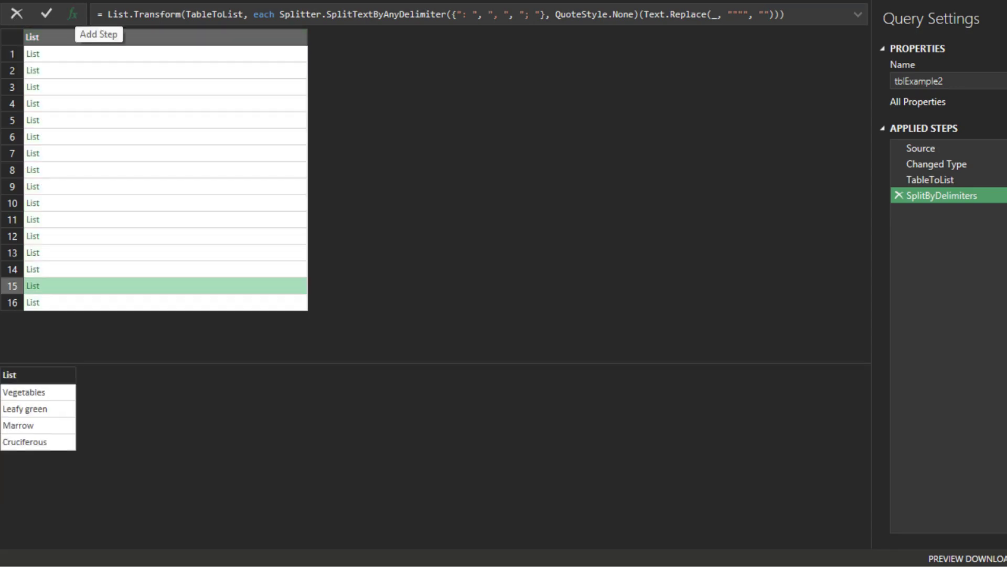
Add a ListTransform step with the formula List.Transform(SplitByDelimiters, each {List.First(_)}) and preview the first row's list.
left_click(72, 14)
left_click(165, 53)
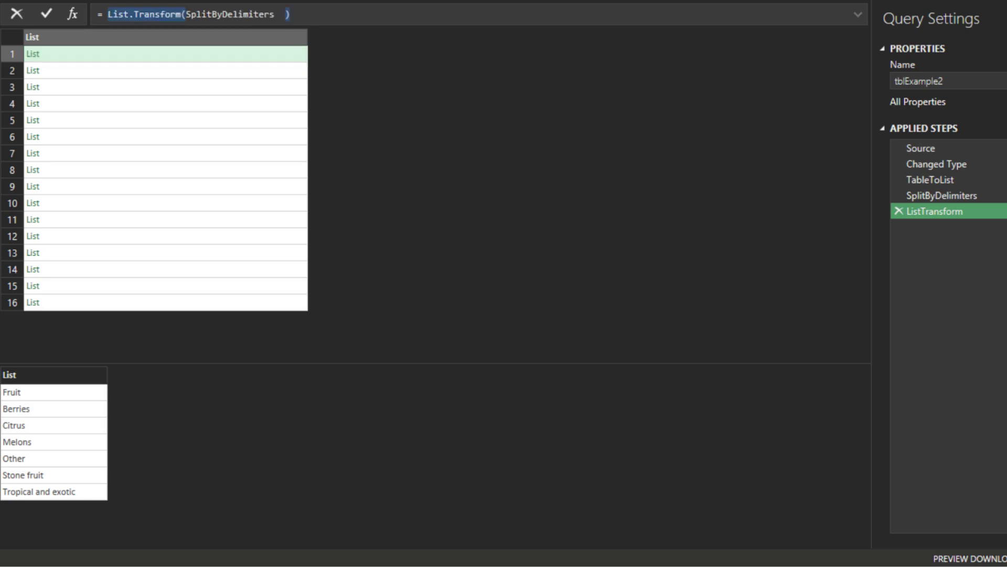
type(", each {}")
key("Return")
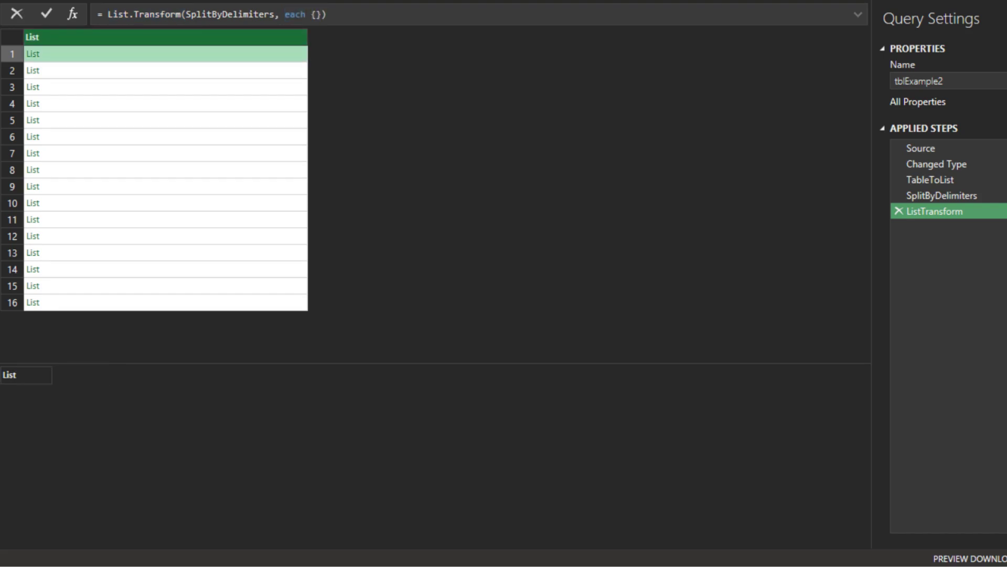
left_click(316, 15)
type("List.First()")
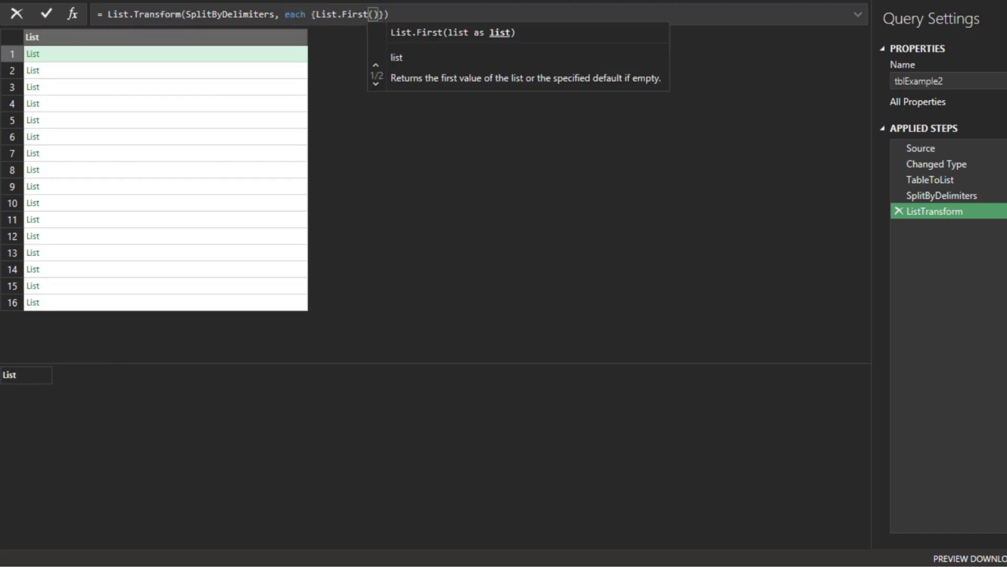
type("_")
key("Return")
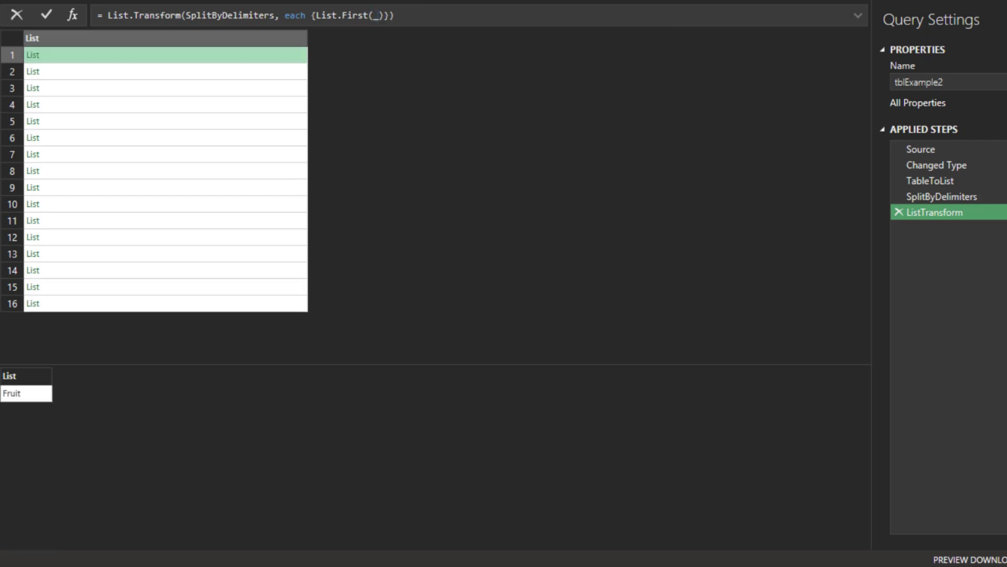
Extend the ListTransform formula with a second list item, so each returns {List.First(_), List.Skip(_, 1)}.
left_click(384, 16)
type(", ")
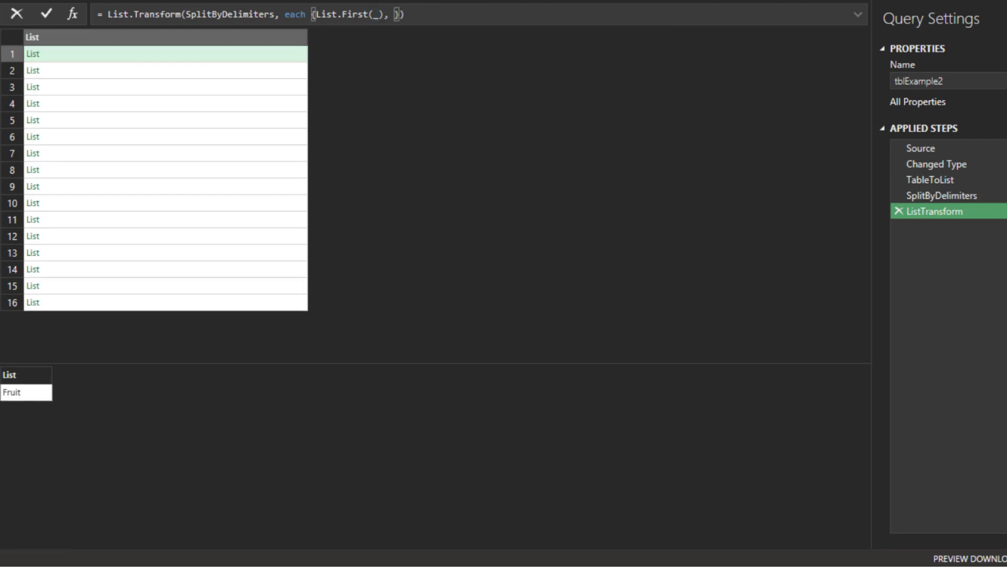
type("List.Skip(_")
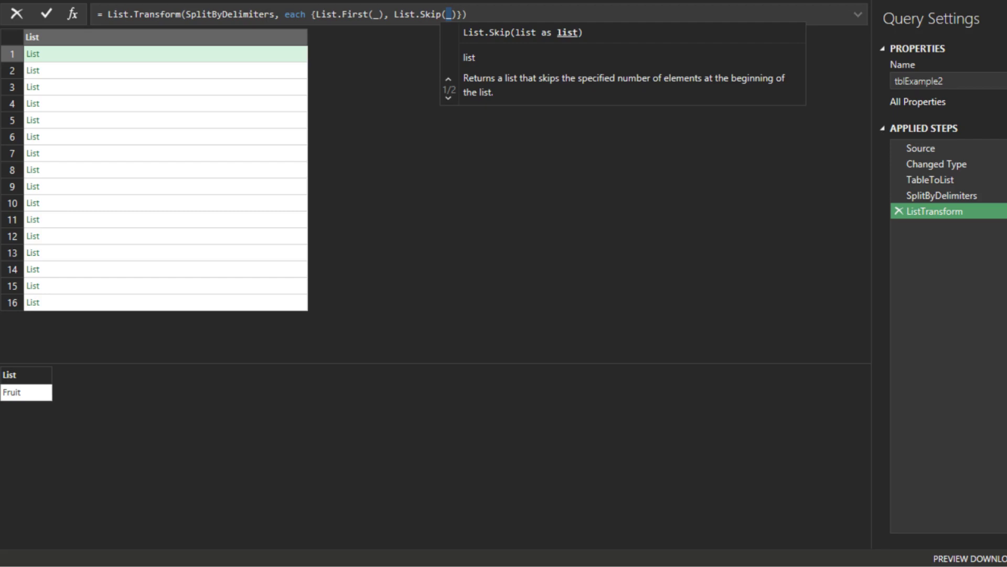
key("Return")
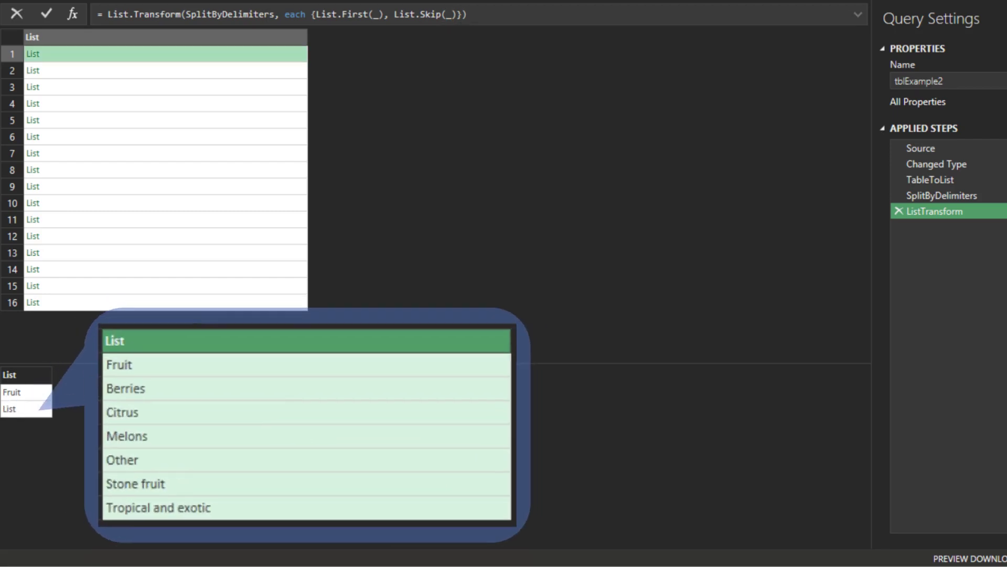
left_click(451, 14)
type(", ")
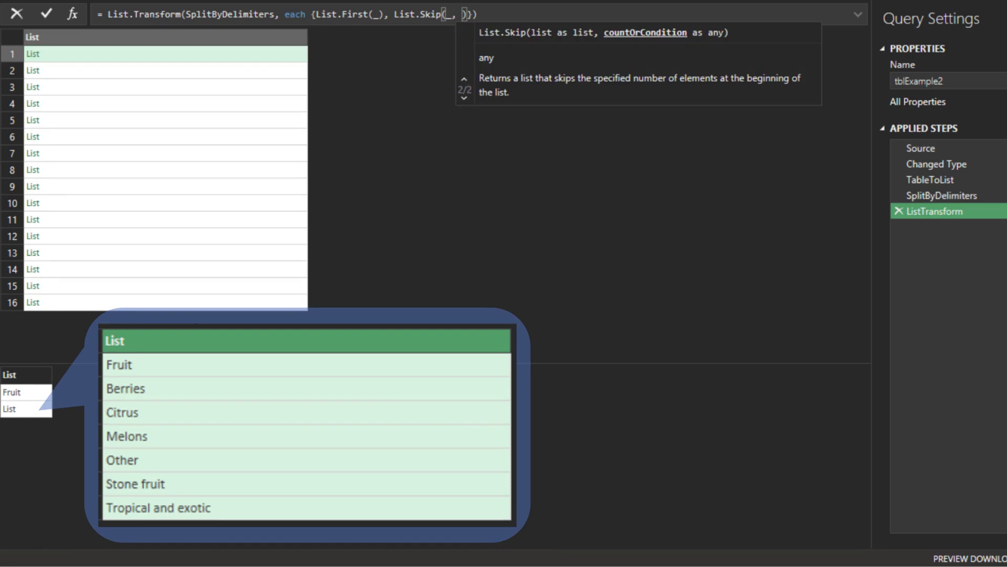
type("1")
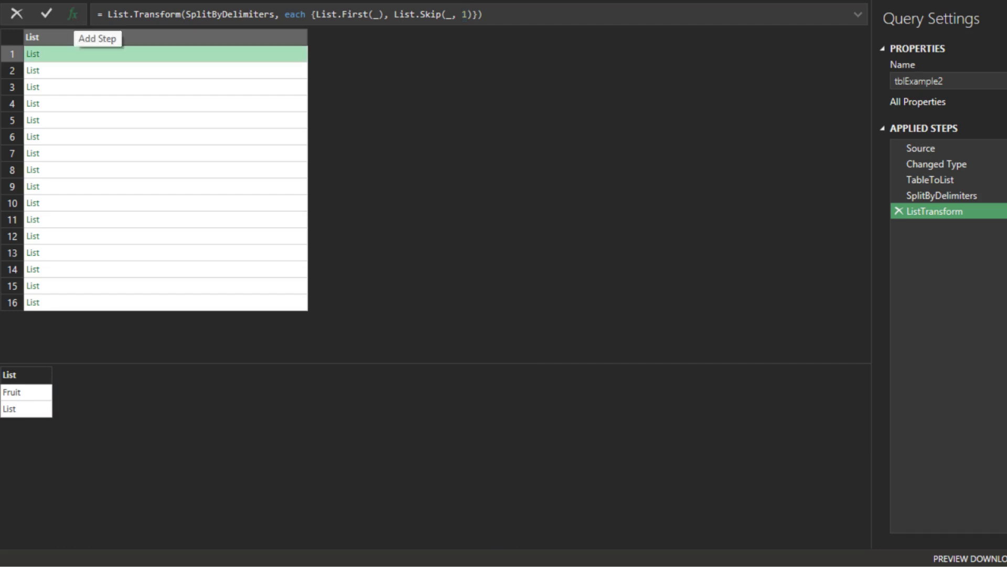
Add a step named TableFromRows with the formula Table.FromRows(ListTransform, {"Category", "Name"}).
left_click(73, 15)
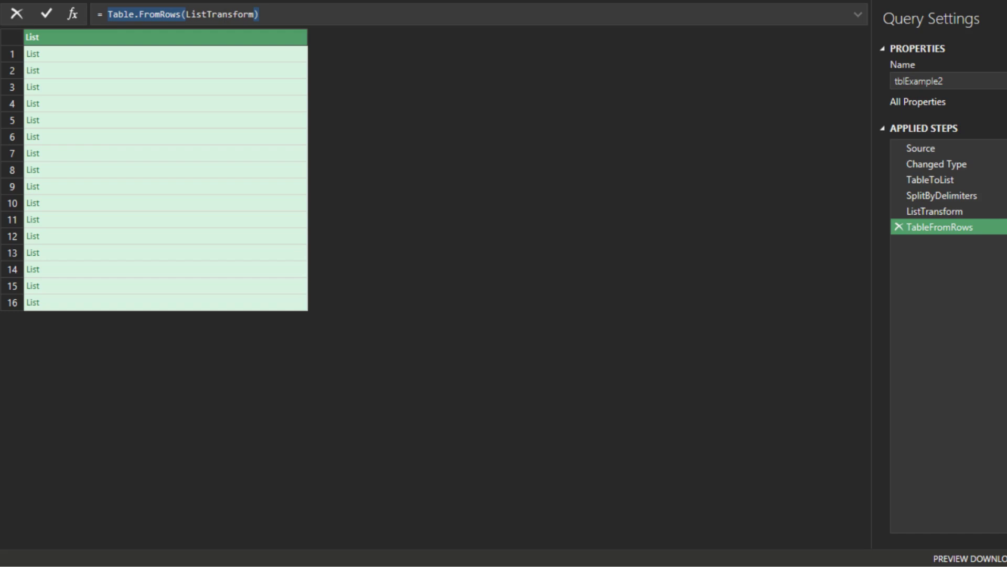
key("Return")
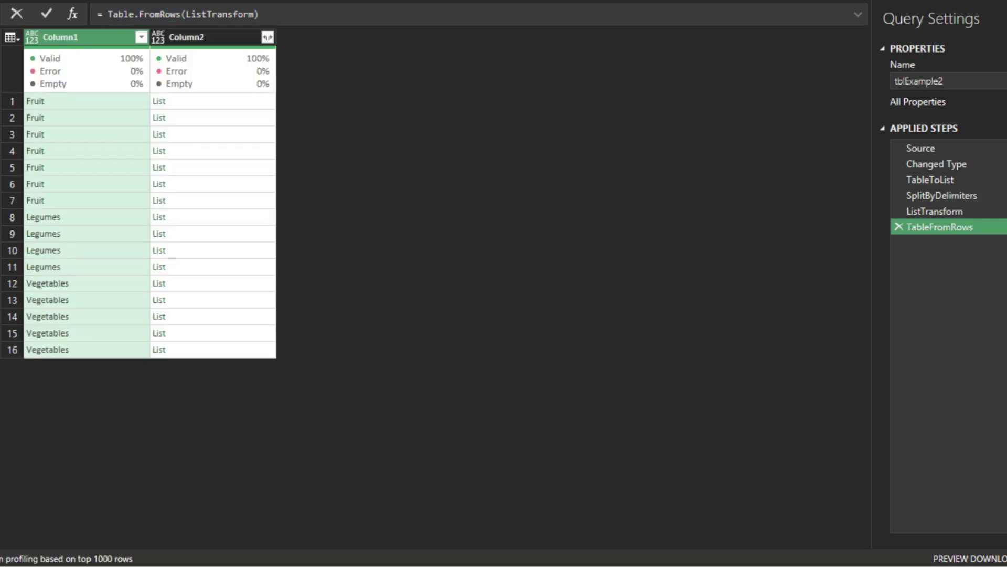
left_click(254, 14)
type(",")
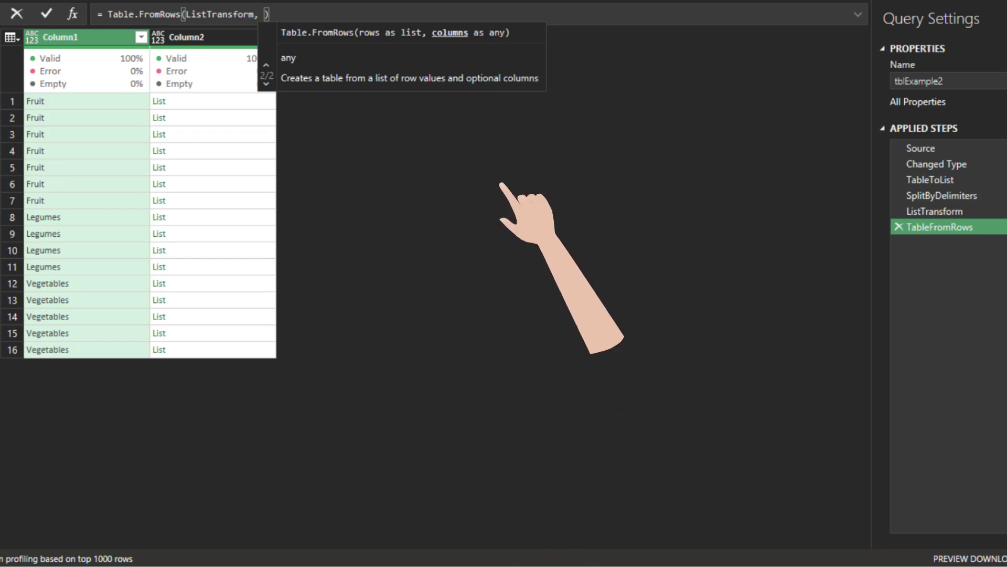
type("{}")
key("Return")
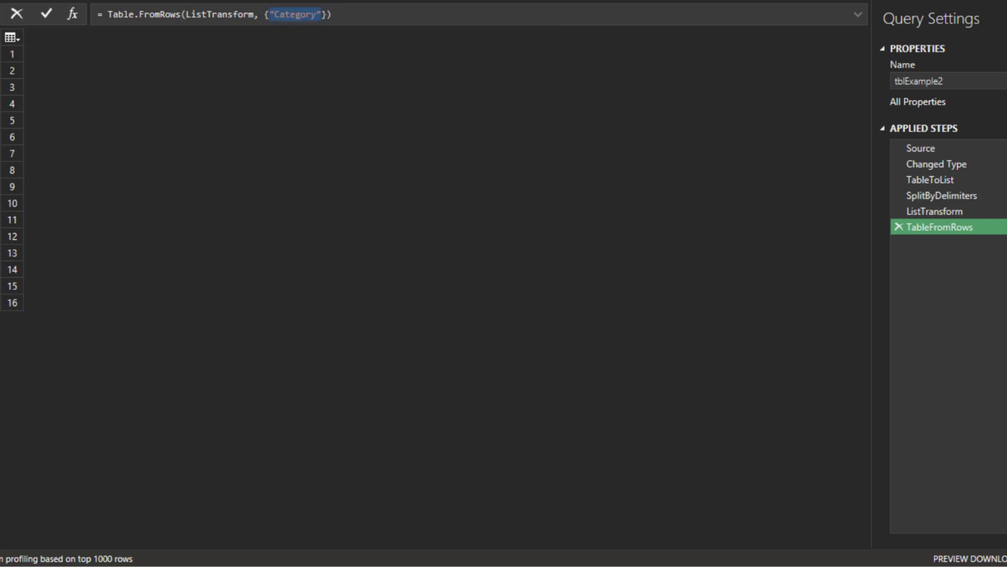
key("Return")
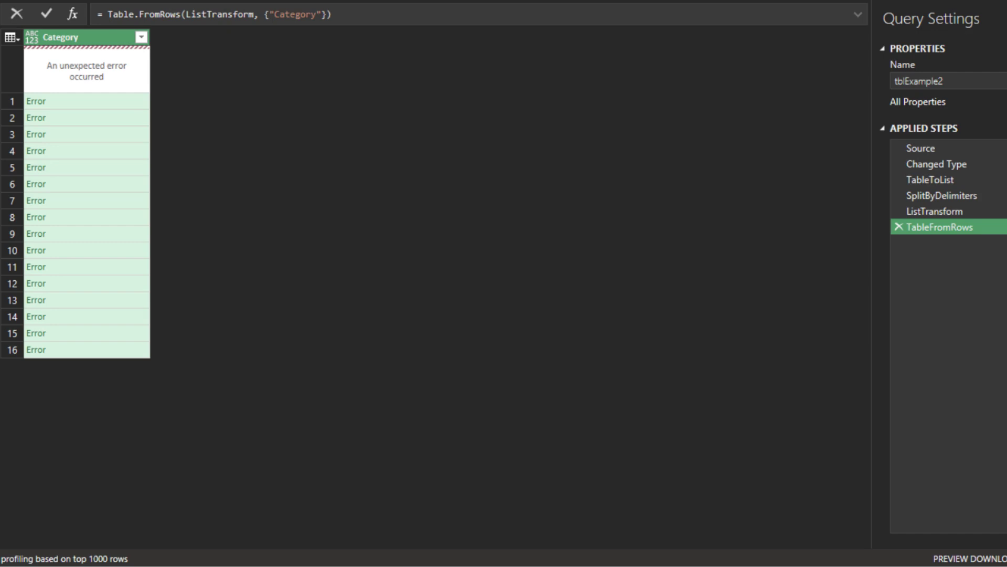
type(", \"Name\"")
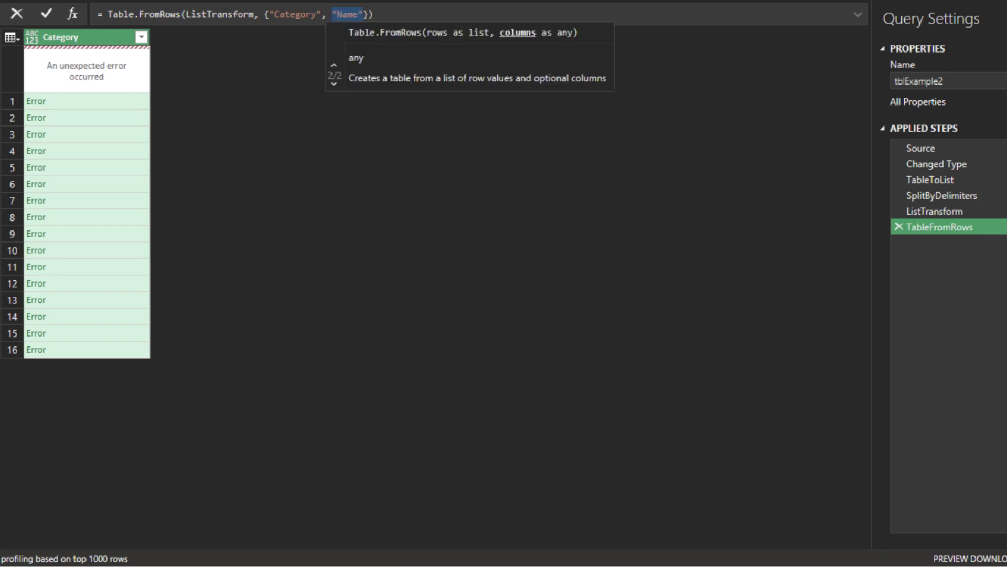
key("Return")
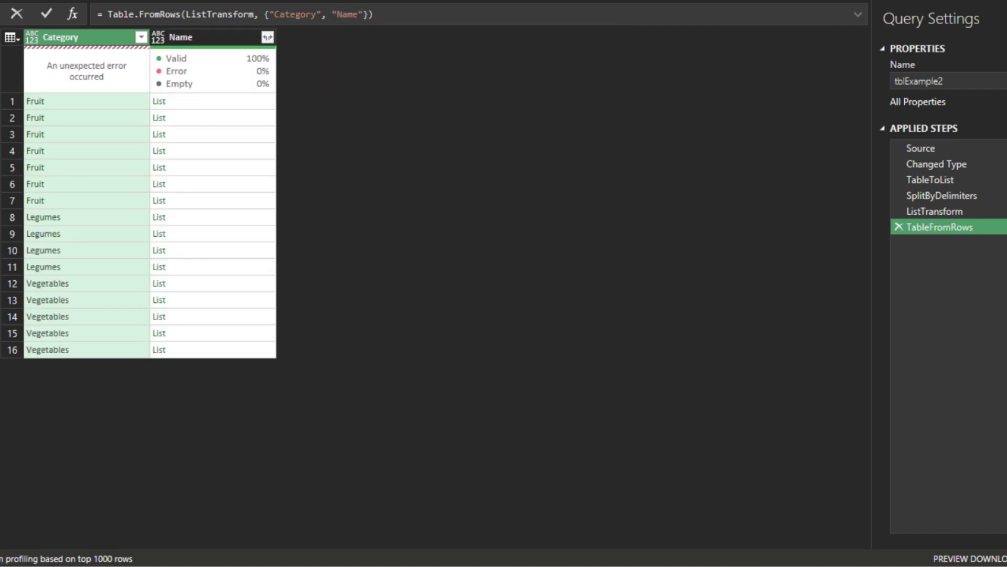
Expand the lists in the Name column to new rows.
left_click(267, 37)
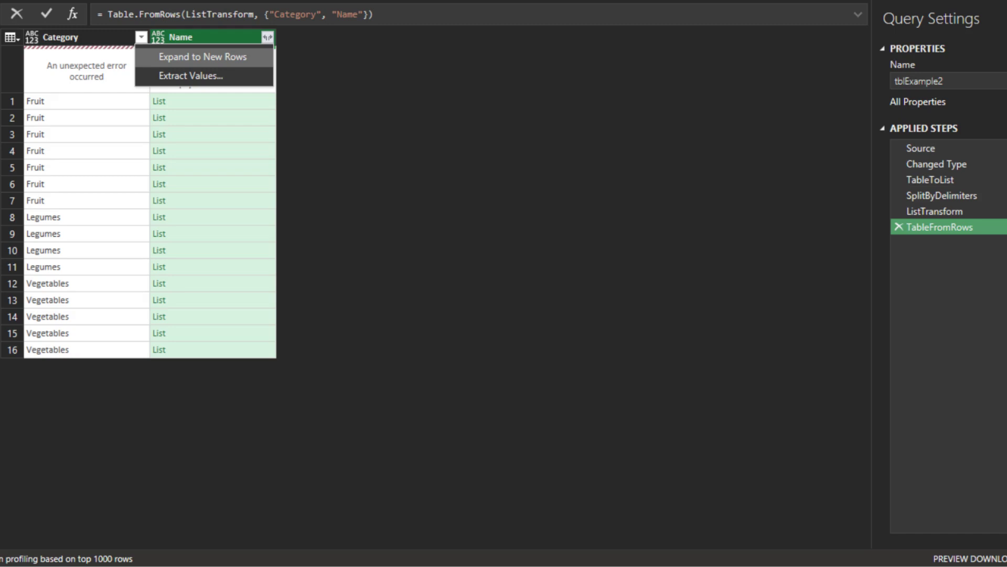
left_click(203, 56)
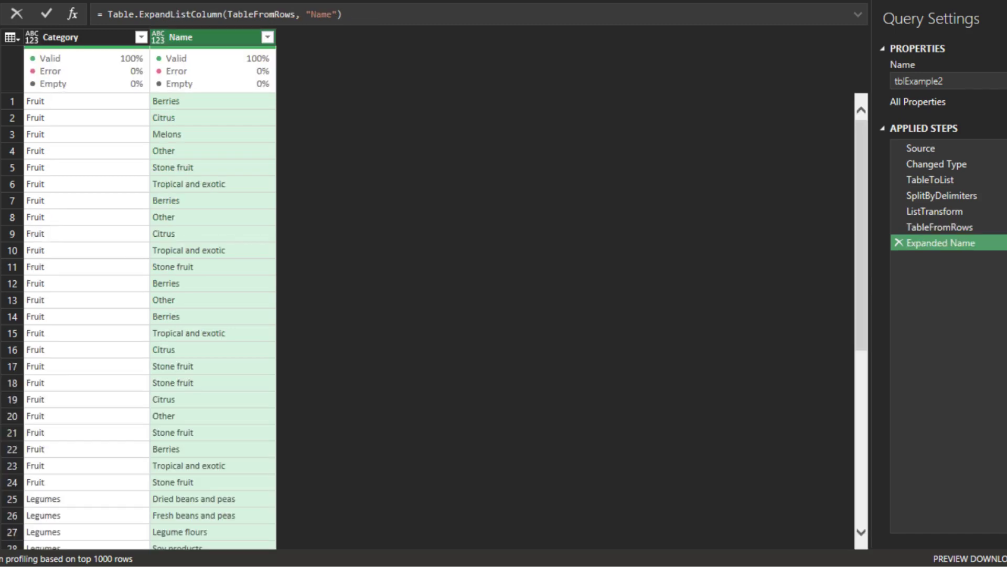